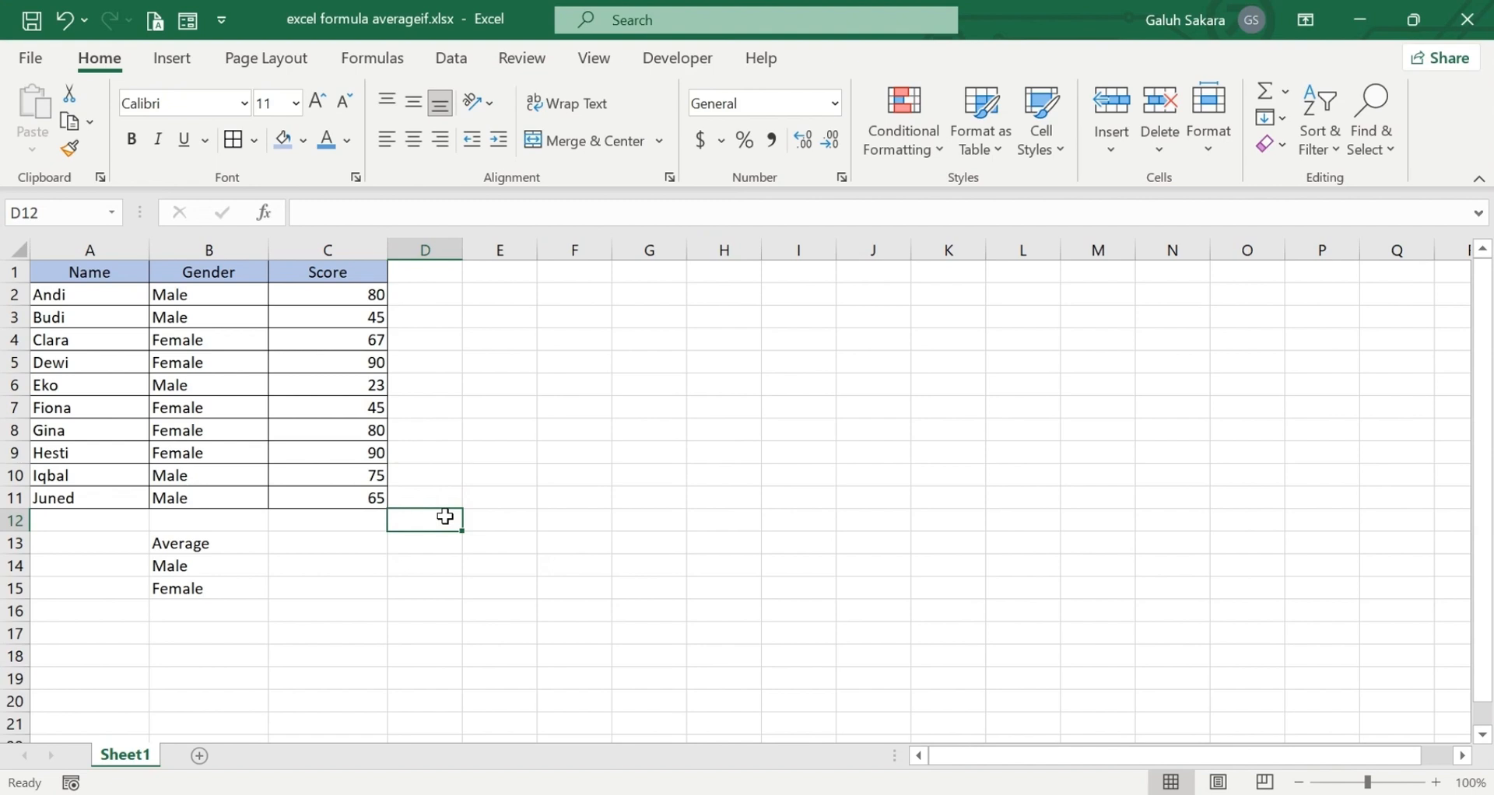
click(140, 275)
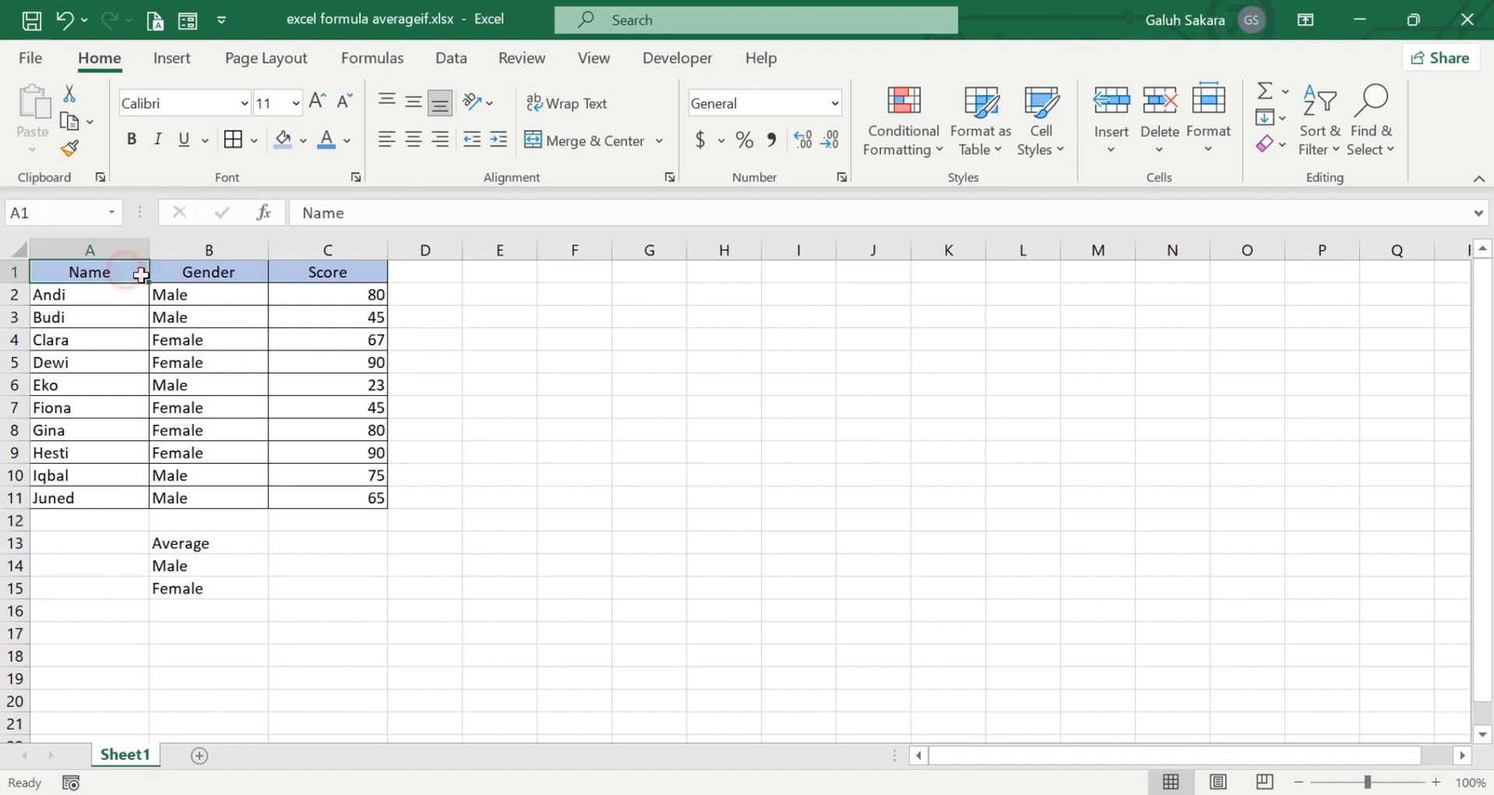
drag(140, 275, 370, 496)
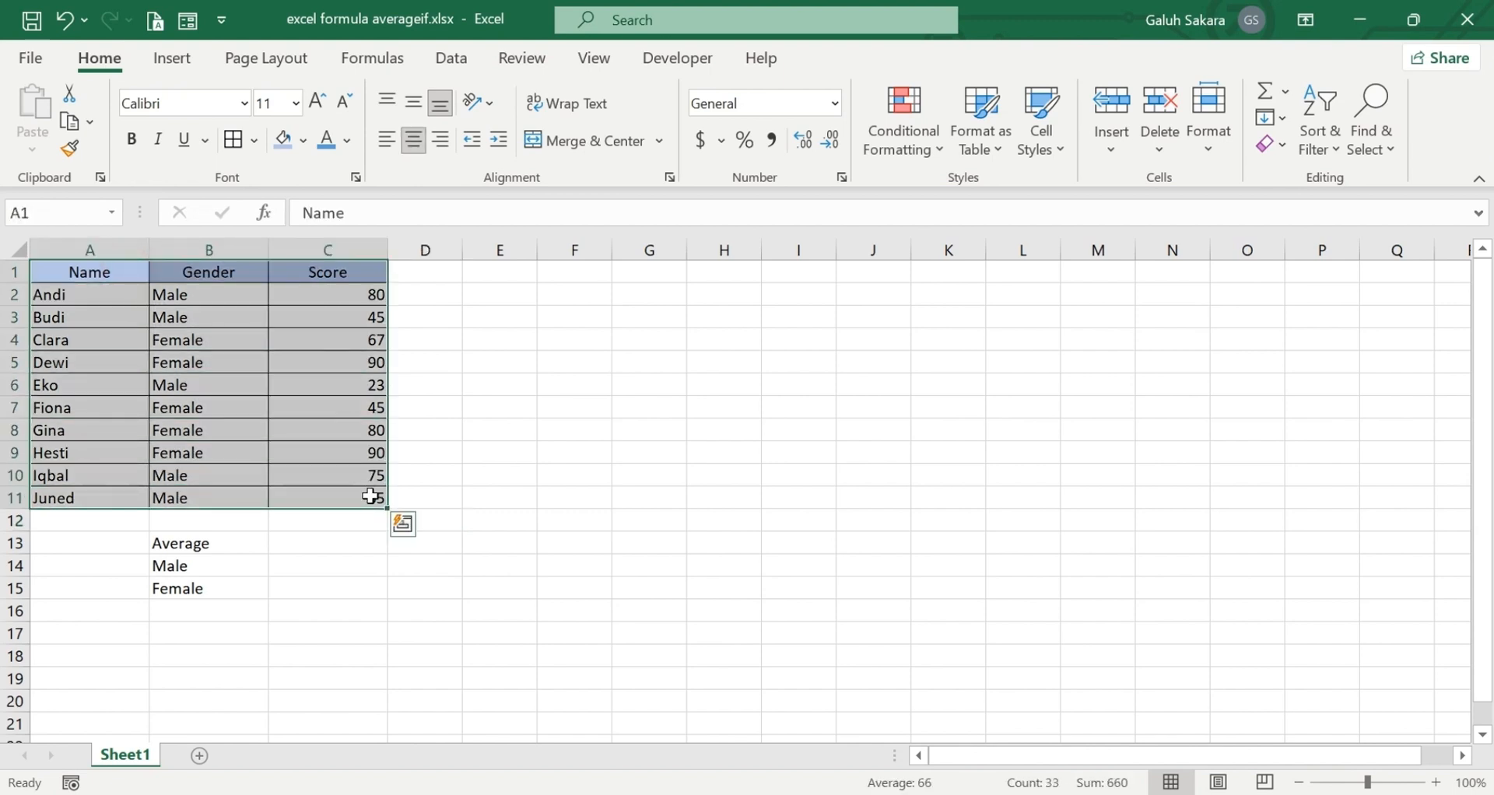
drag(346, 271, 378, 500)
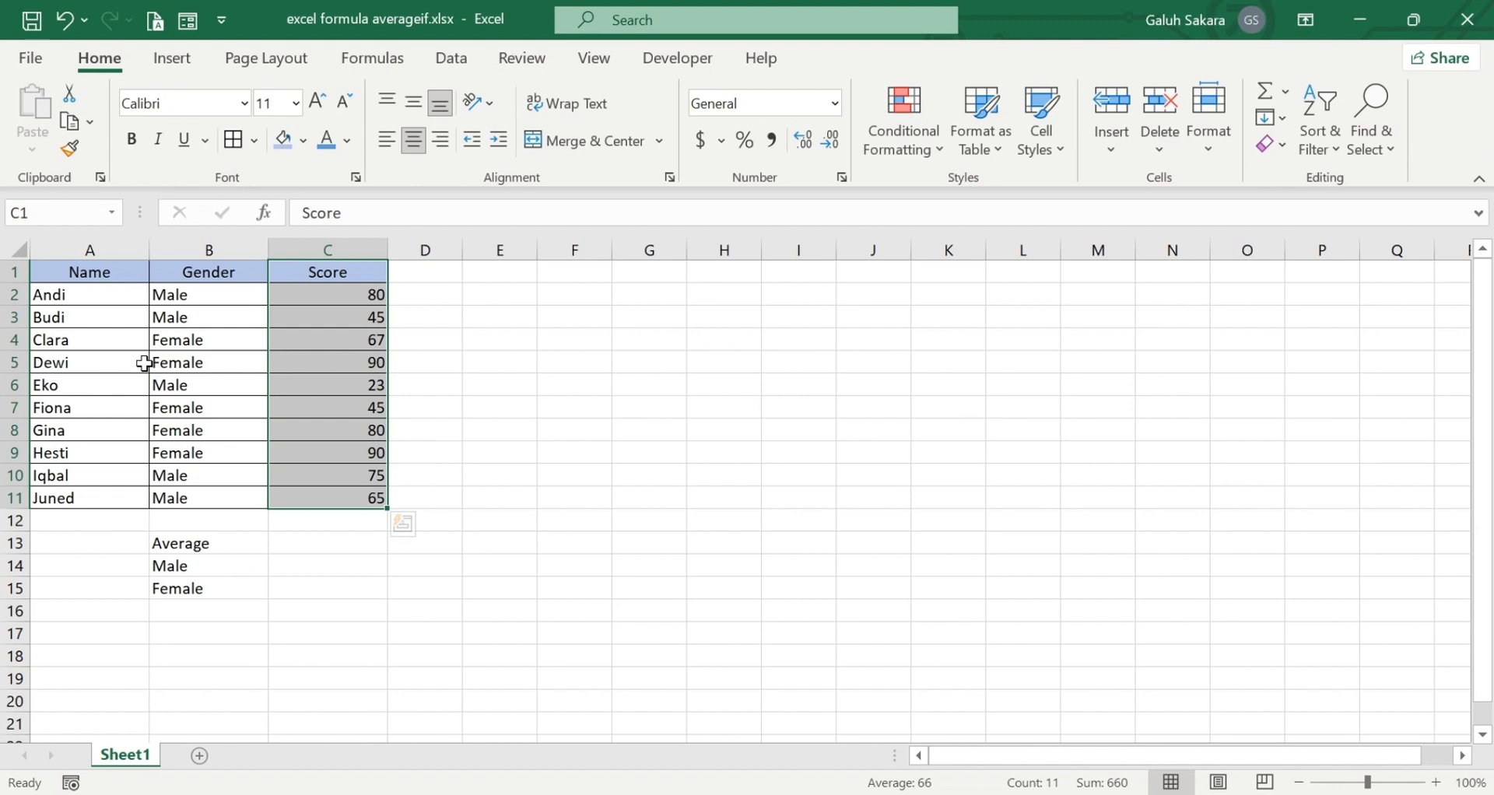
click(240, 407)
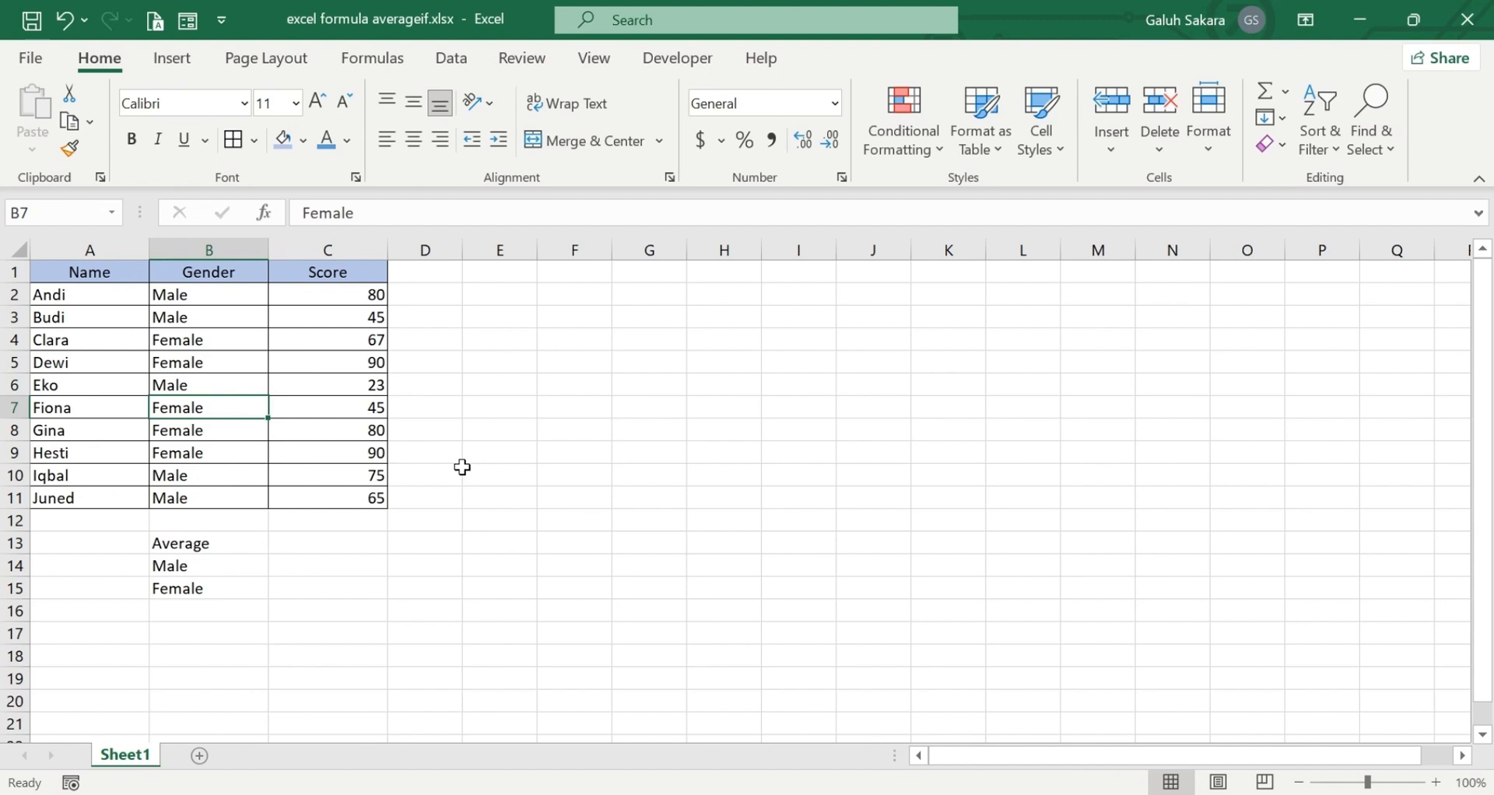
click(243, 564)
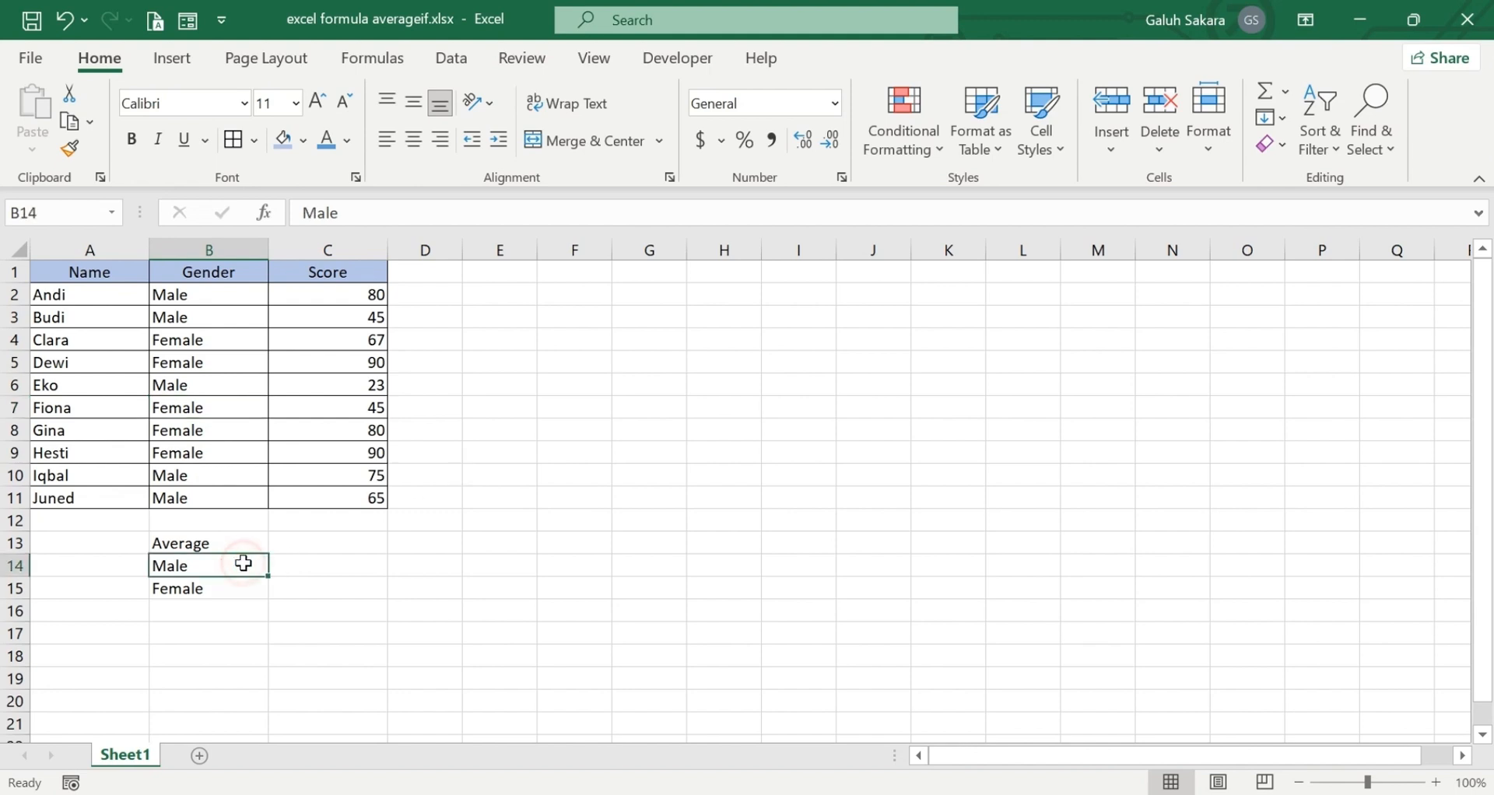
Start an AVERAGEIF formula in C14 with the Gender cells $B$2:$B$11 as the absolute criteria range
click(344, 564)
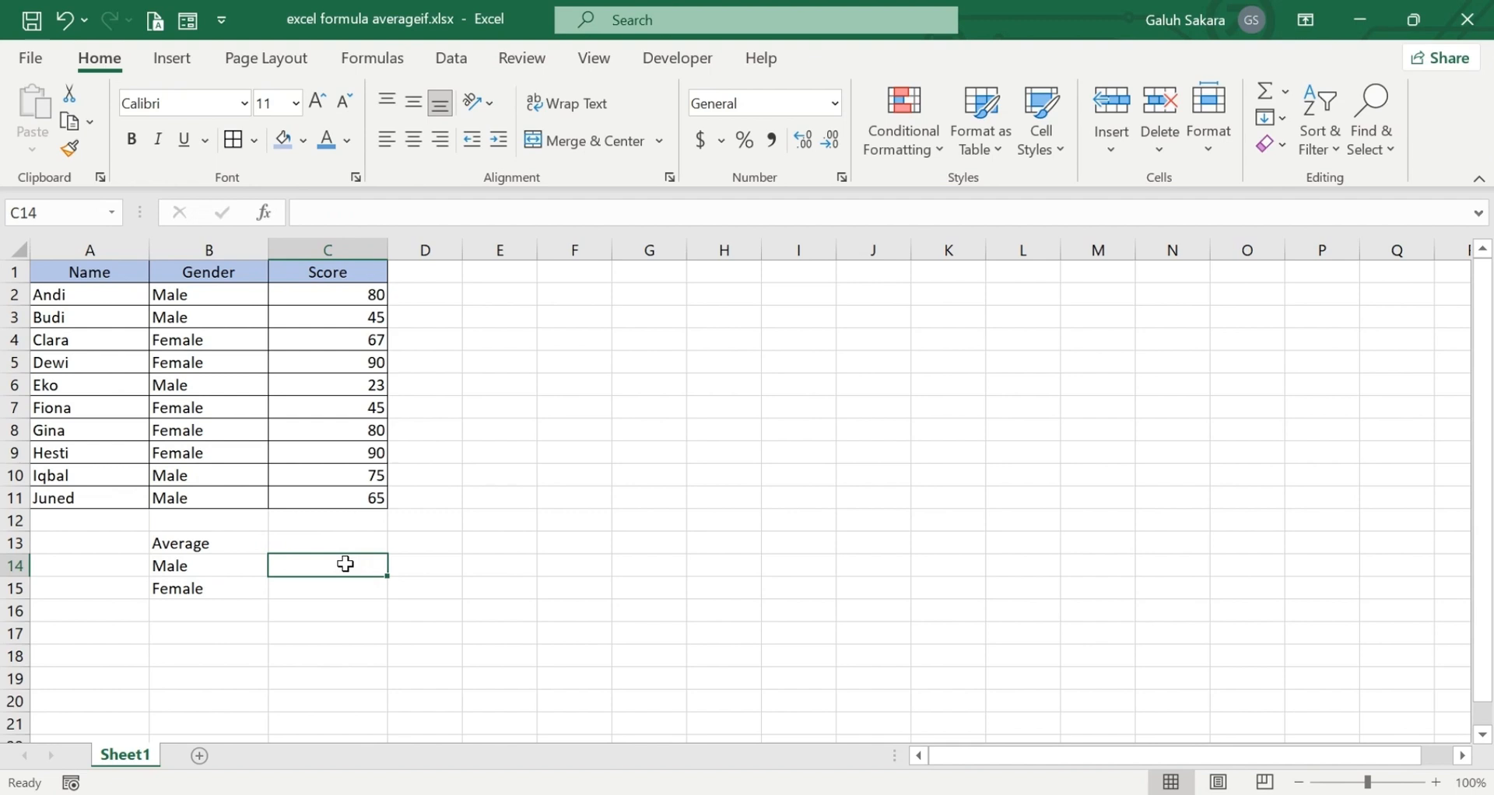
text(=av)
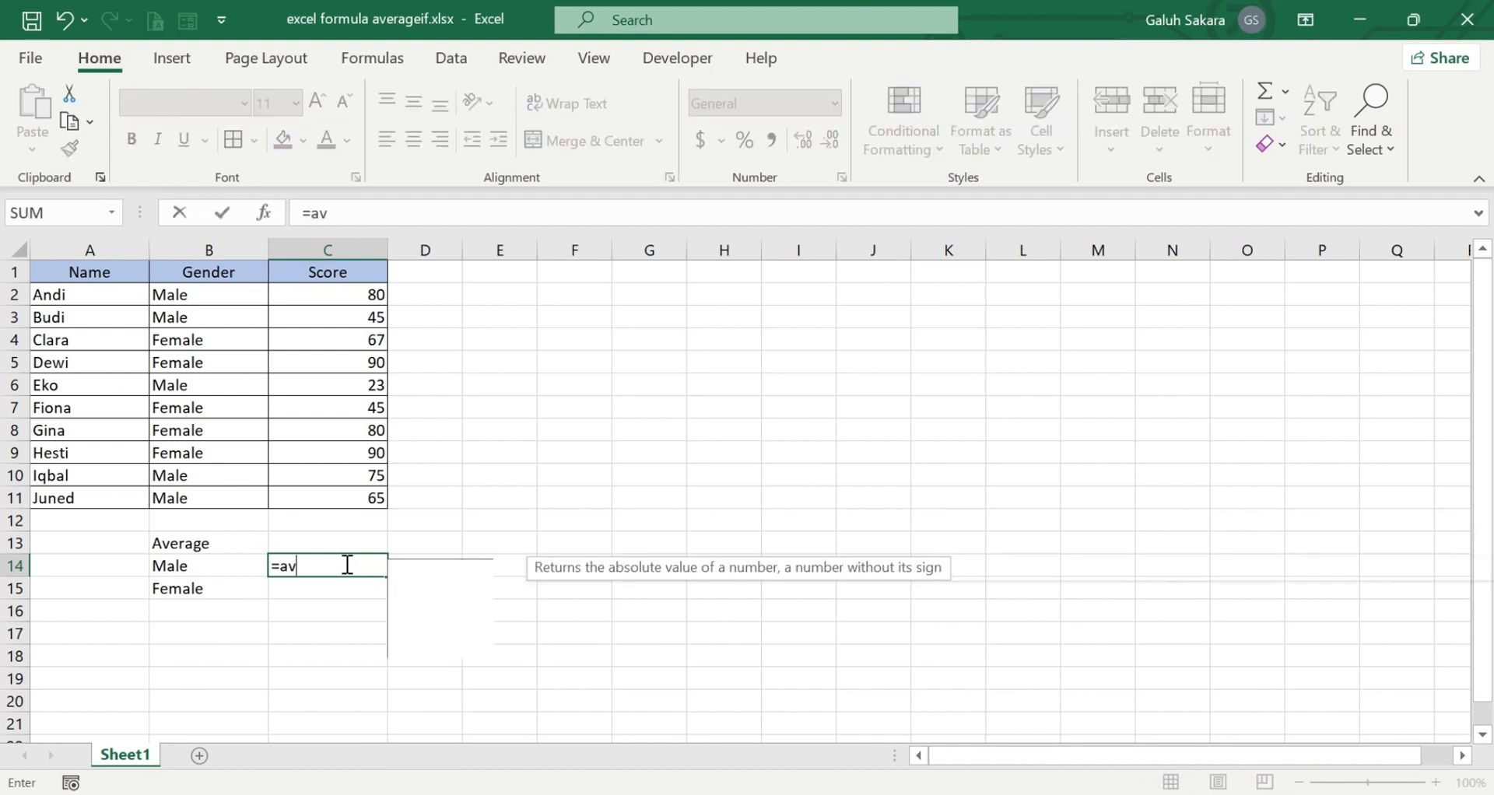
text(erage)
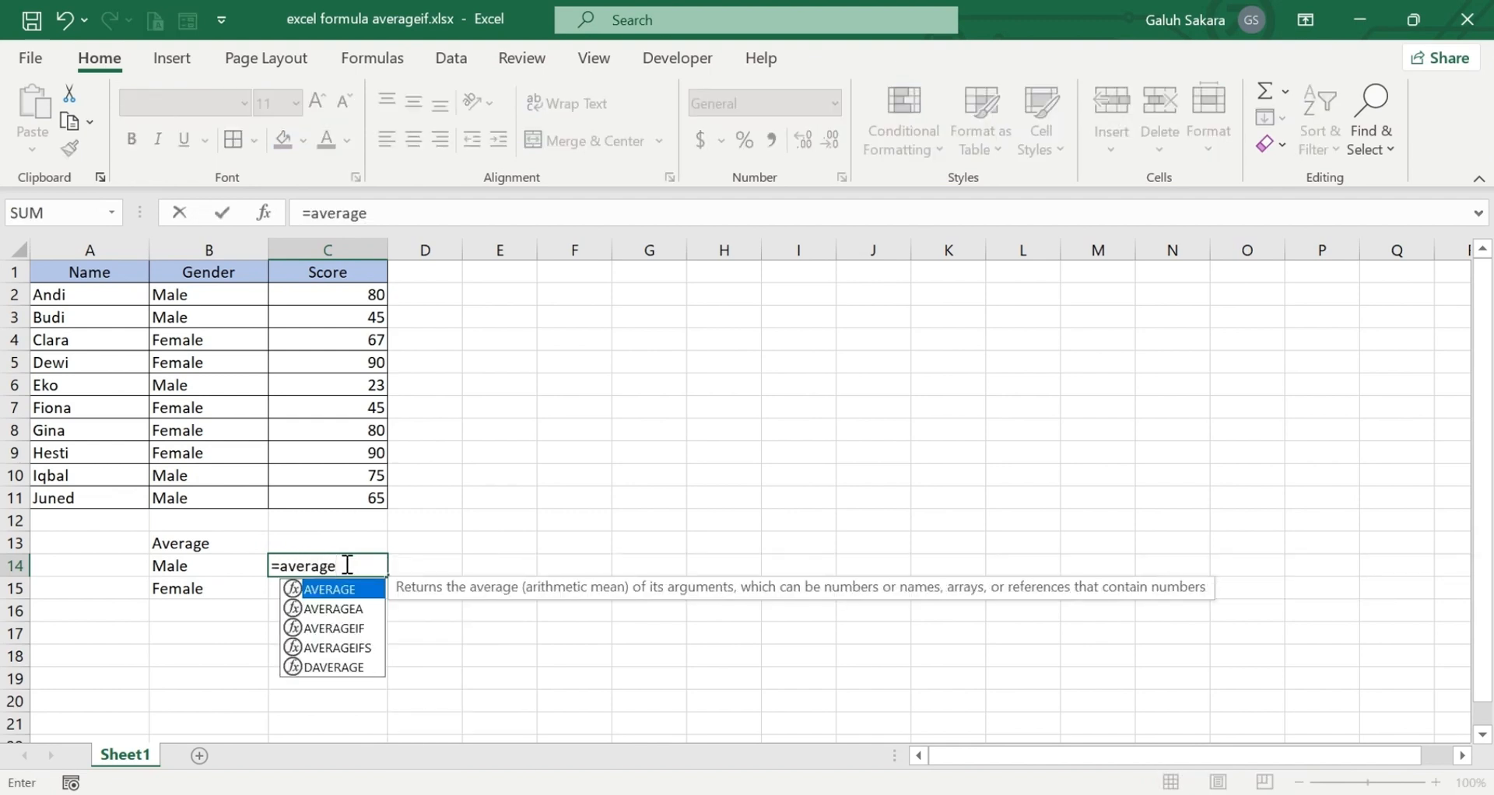
text(if)
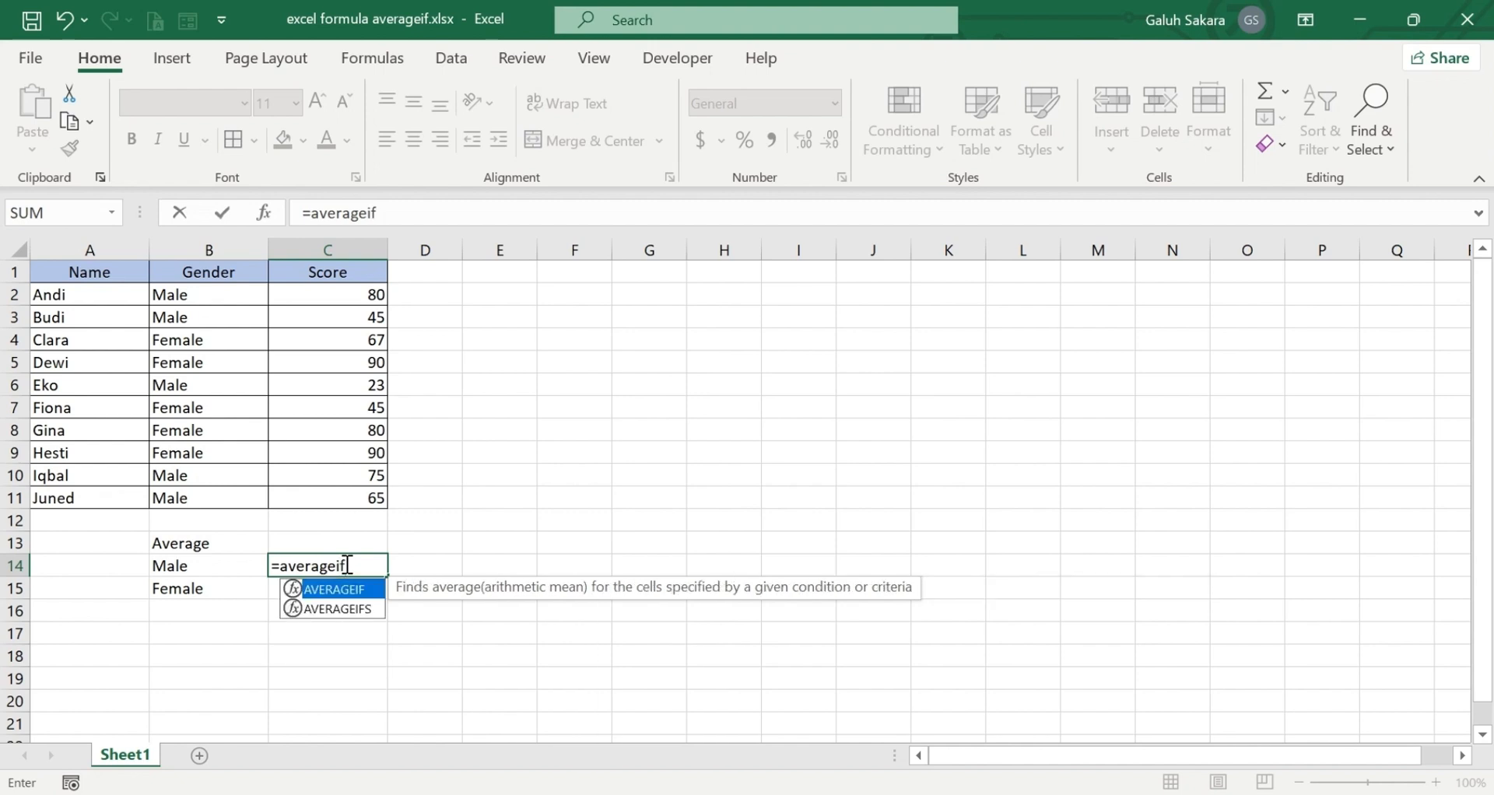
text(()
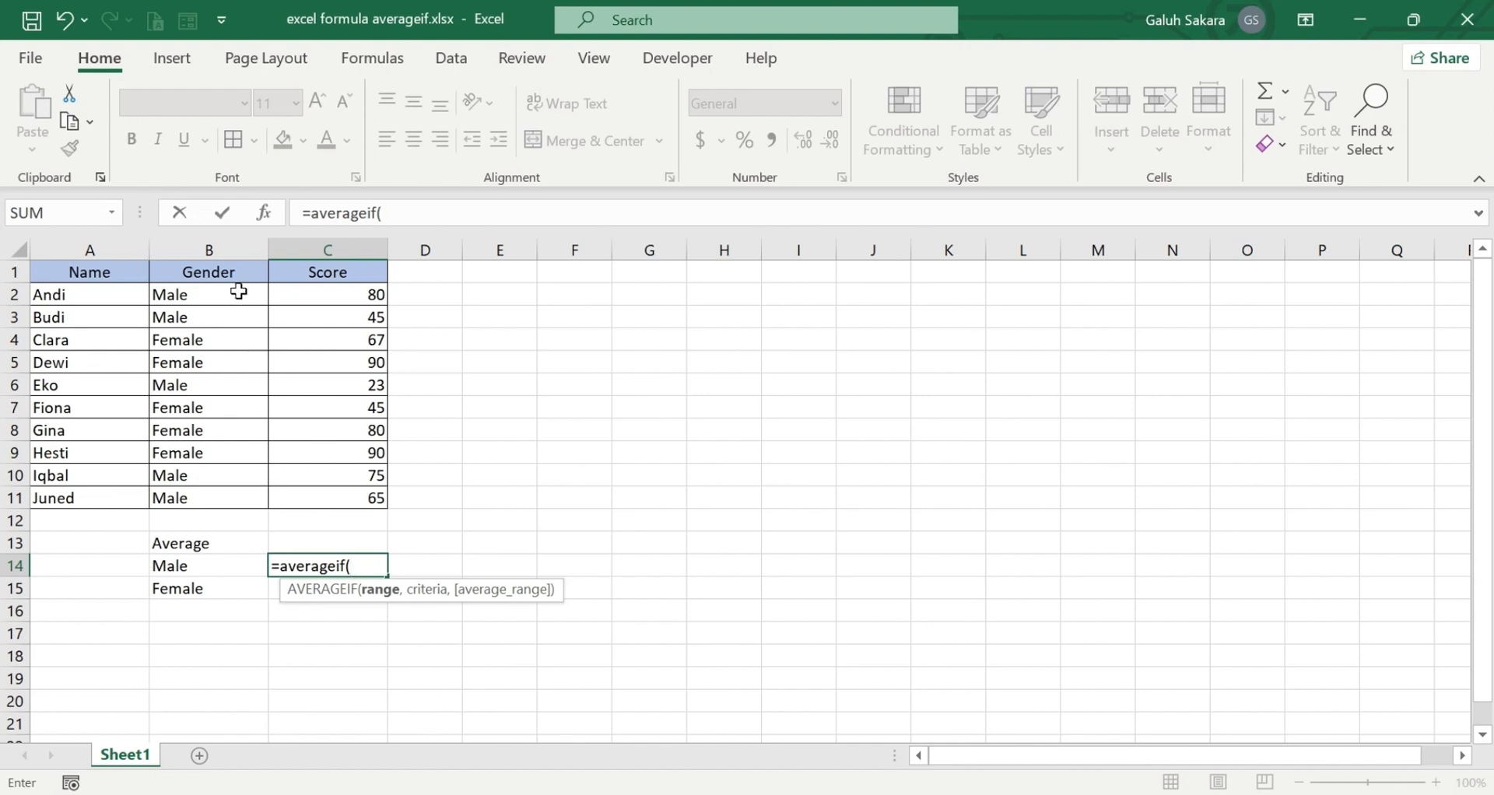
drag(238, 291, 255, 488)
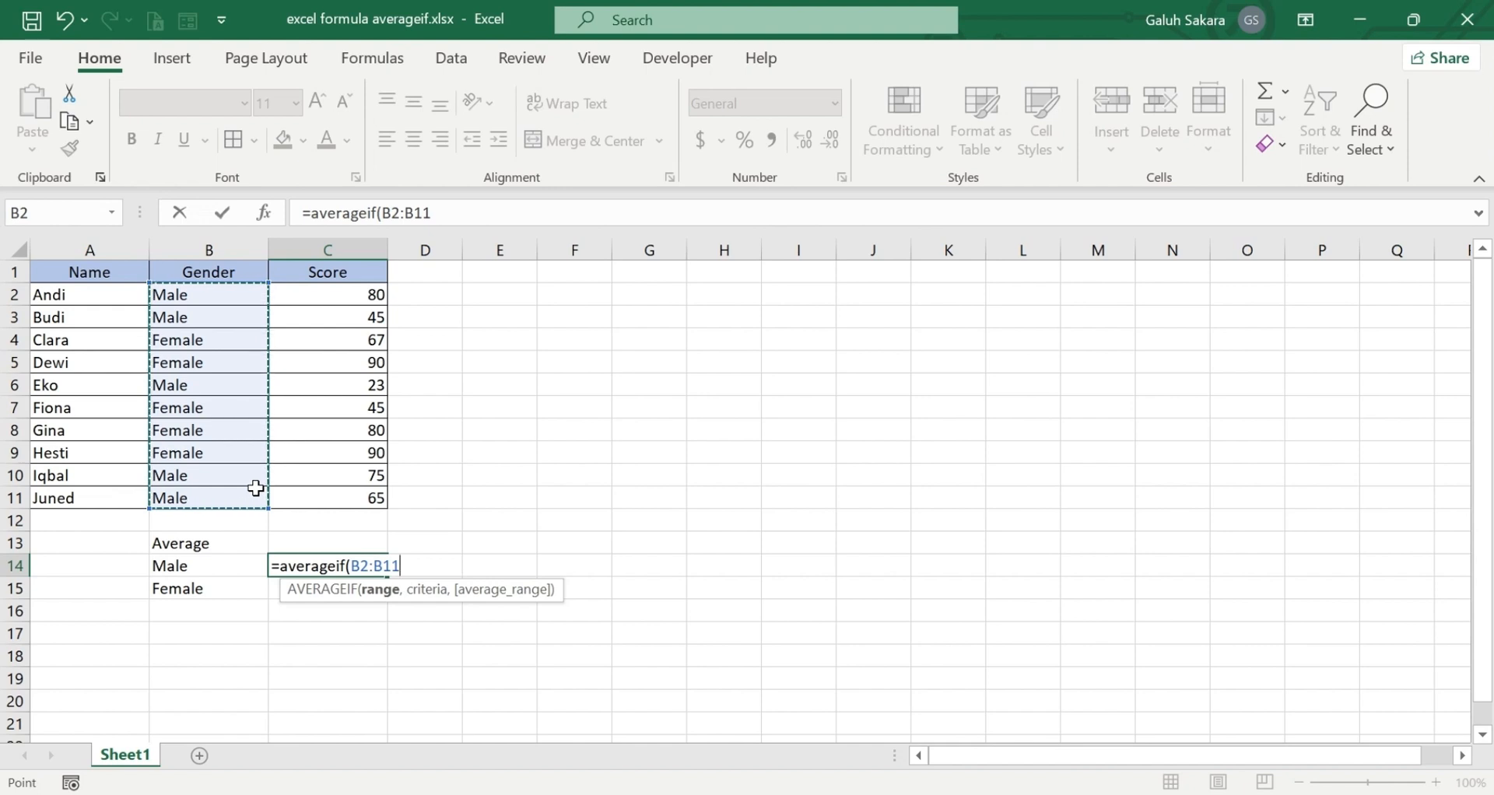
key(F4)
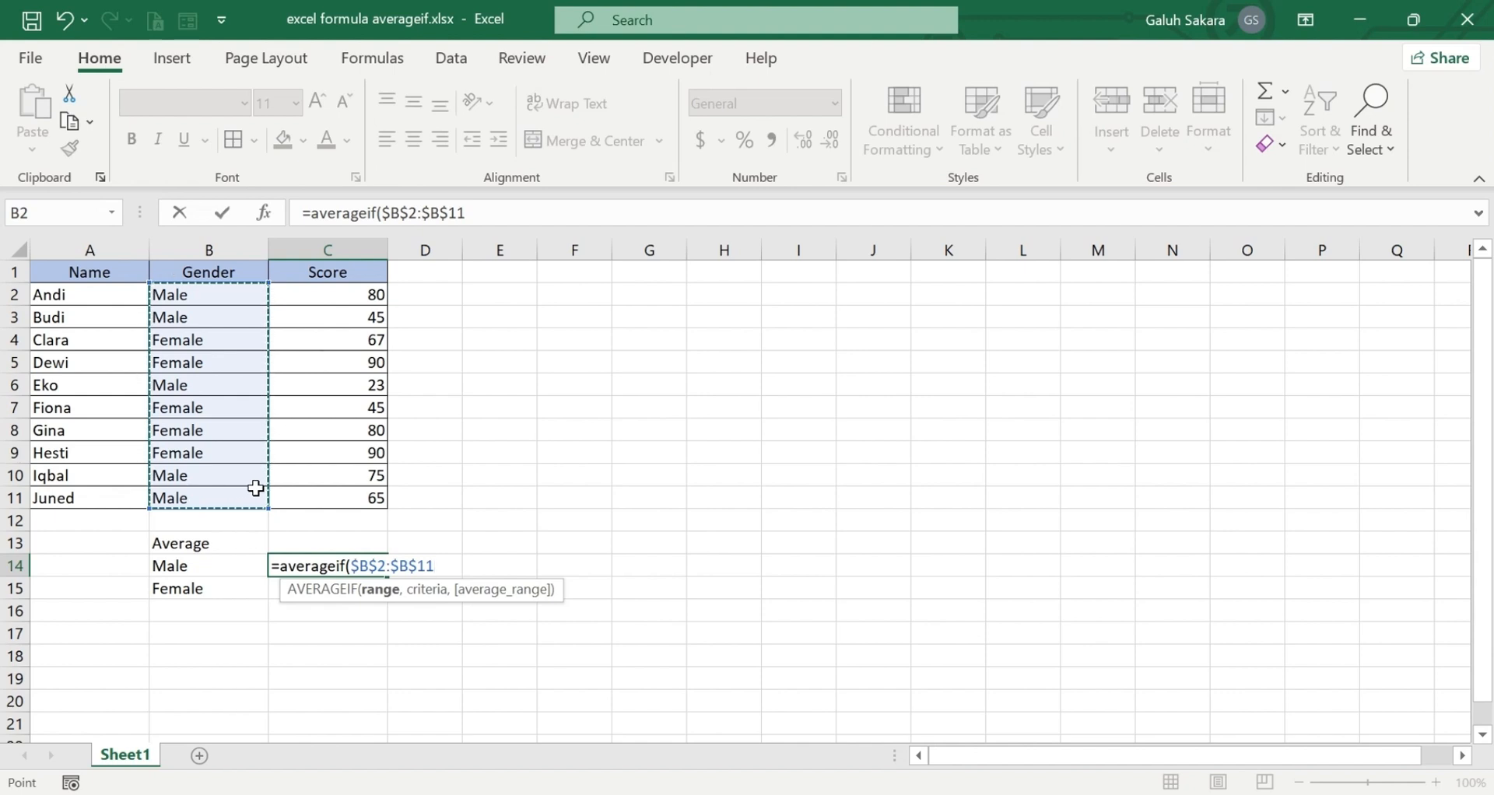
text(,)
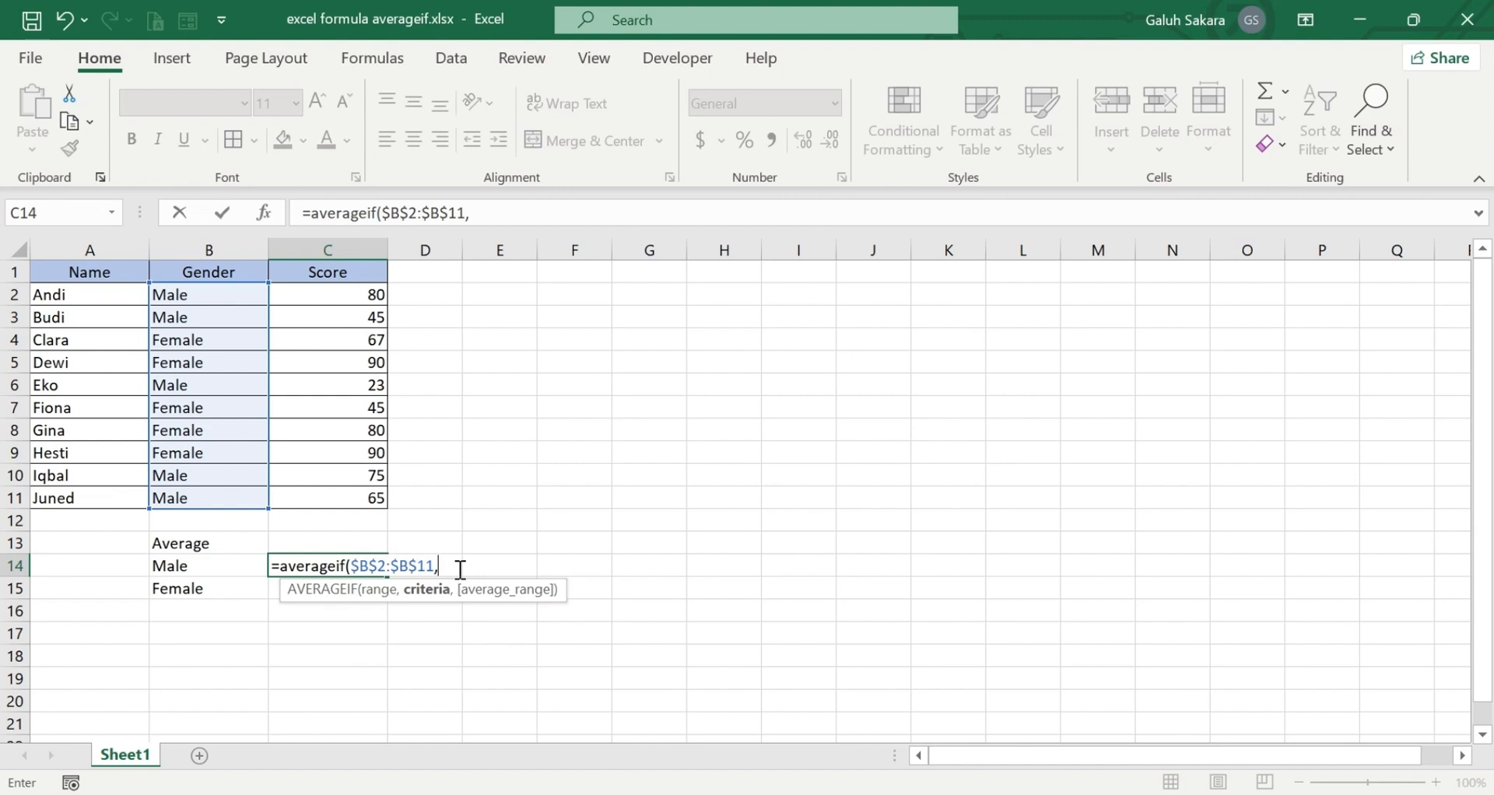
text(Male)
key(BackSpace)
key(BackSpace)
key(BackSpace)
key(BackSpace)
key(BackSpace)
key(BackSpace)
Complete the AVERAGEIF formula in C14 with B14 as the criterion and $C$2:$C$11 as the absolute average range
click(191, 564)
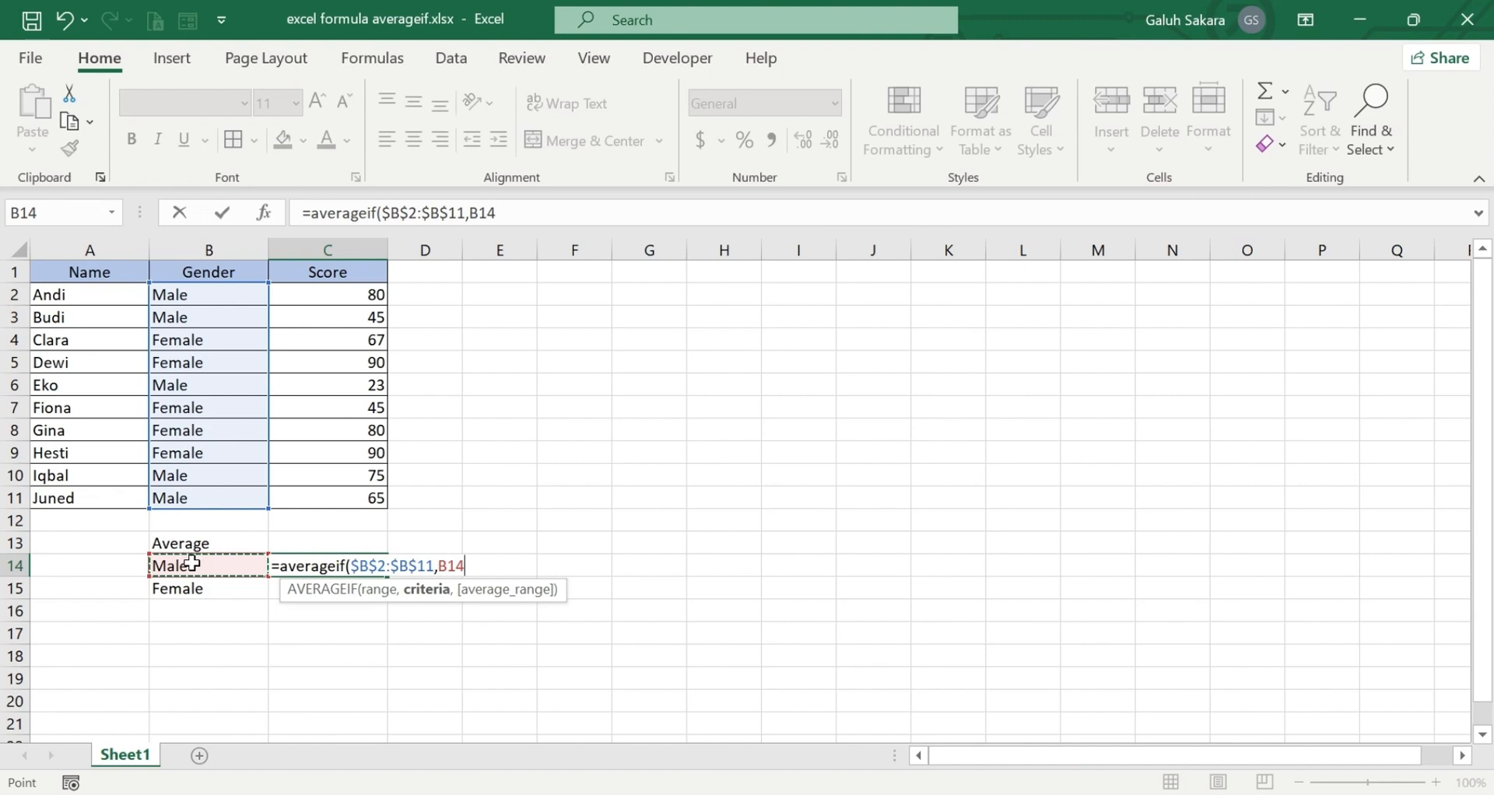
text(,)
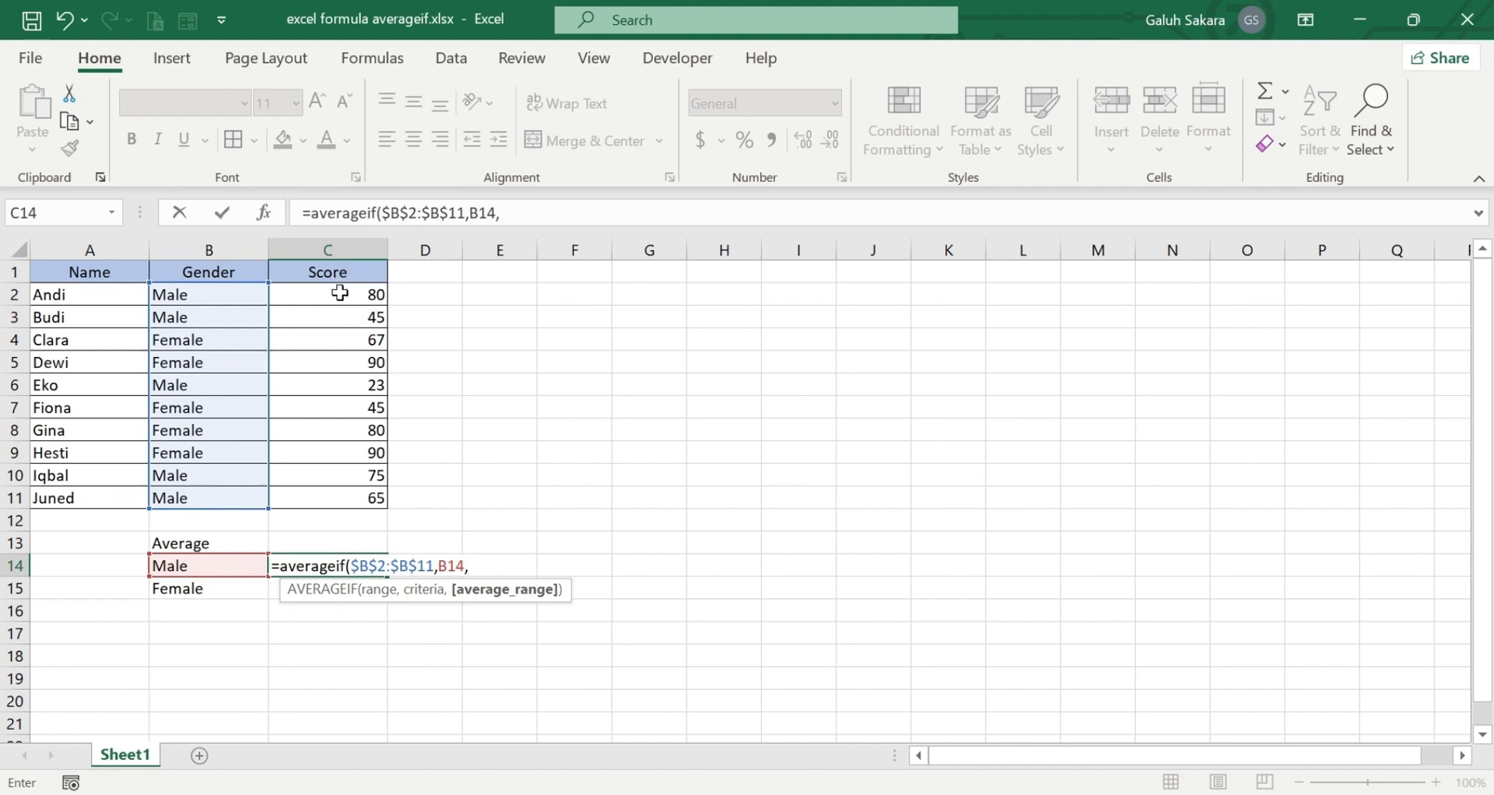
drag(340, 292, 366, 491)
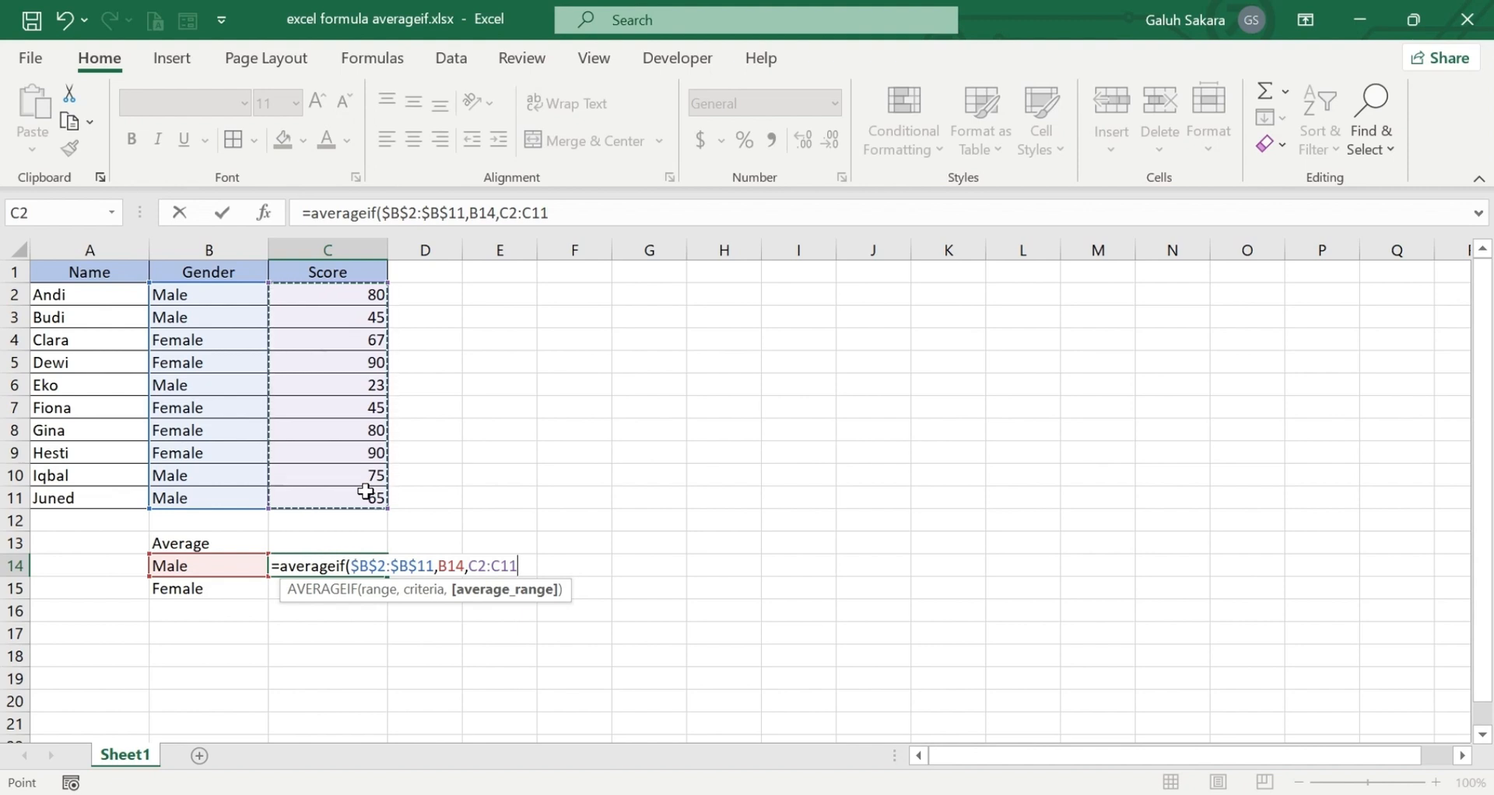
key(F4)
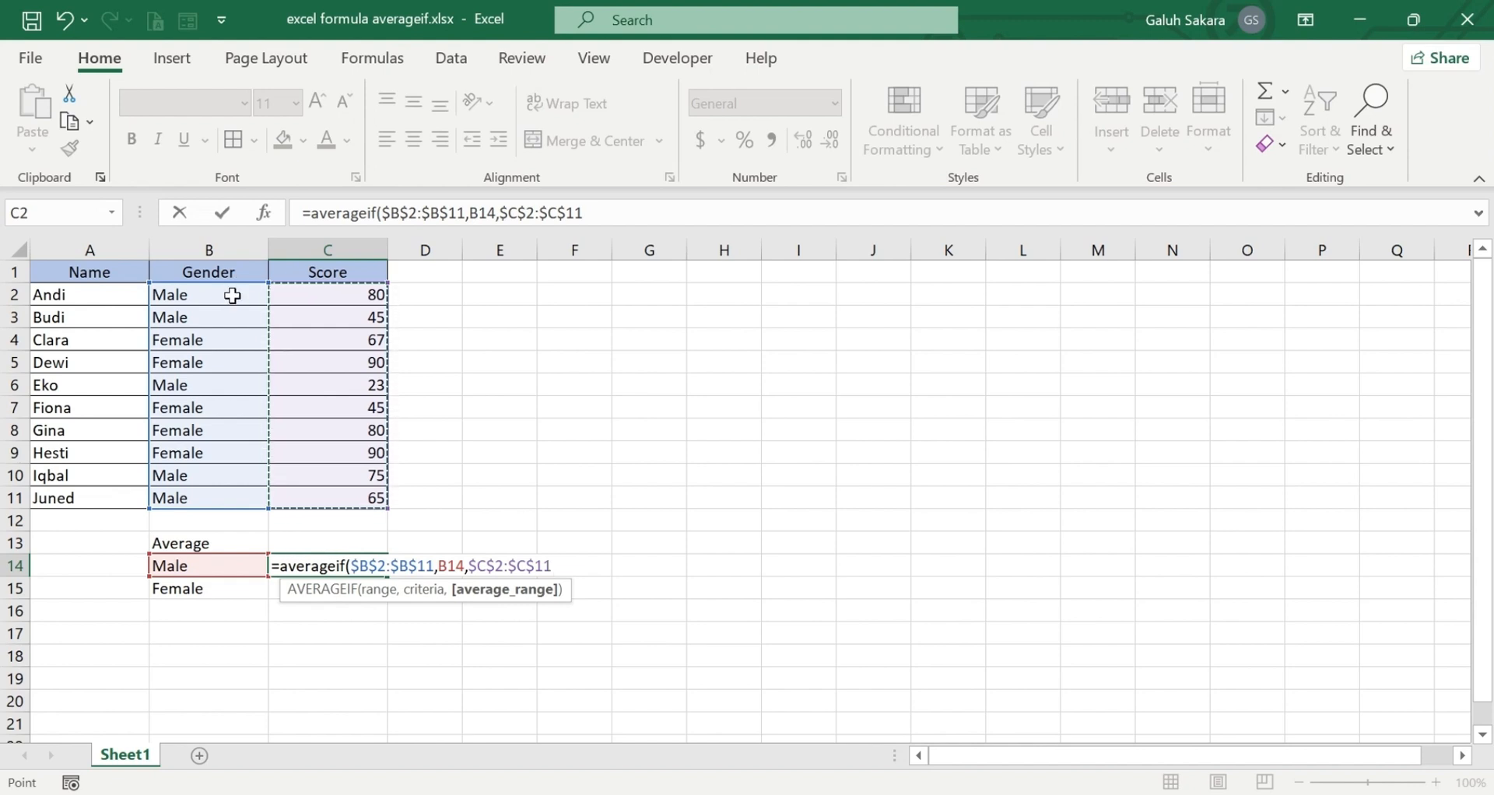
key(Return)
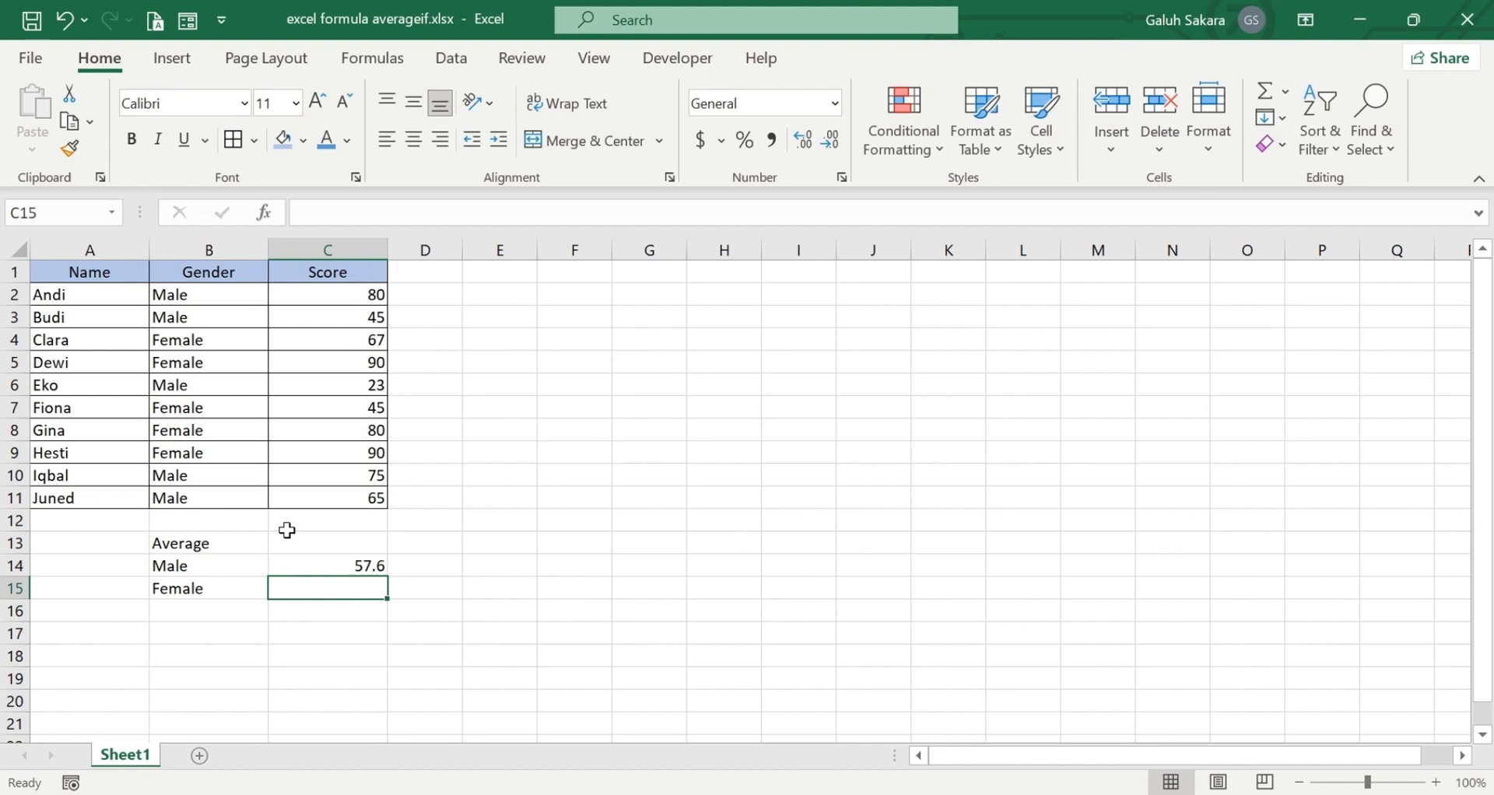
Fill the Male average formula from C14 down to C15 for the Female average
click(364, 564)
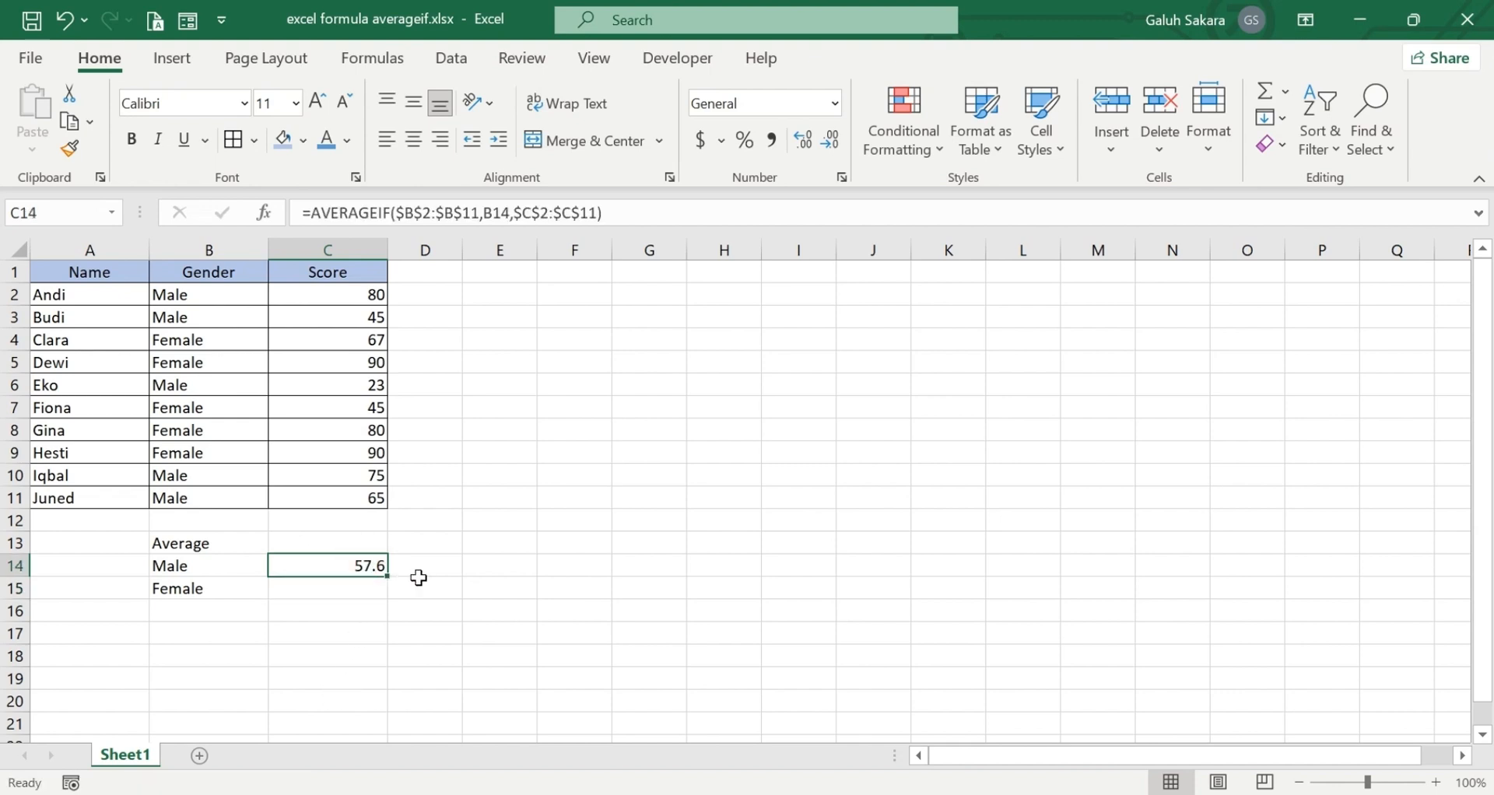
drag(391, 575, 395, 597)
click(451, 582)
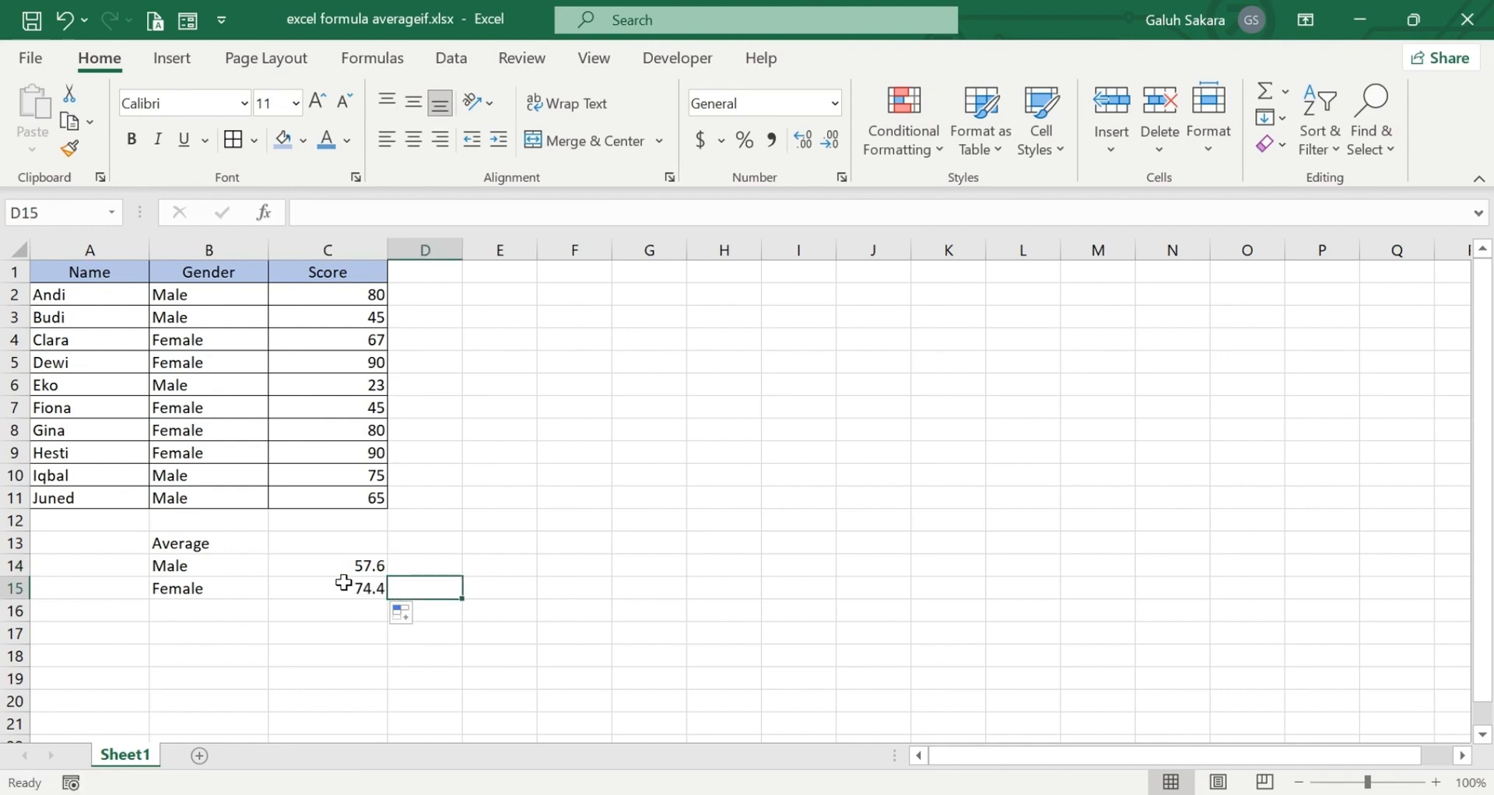
Inspect the references of the copied formula in C15 and the criteria labels in B14 and B15
click(342, 585)
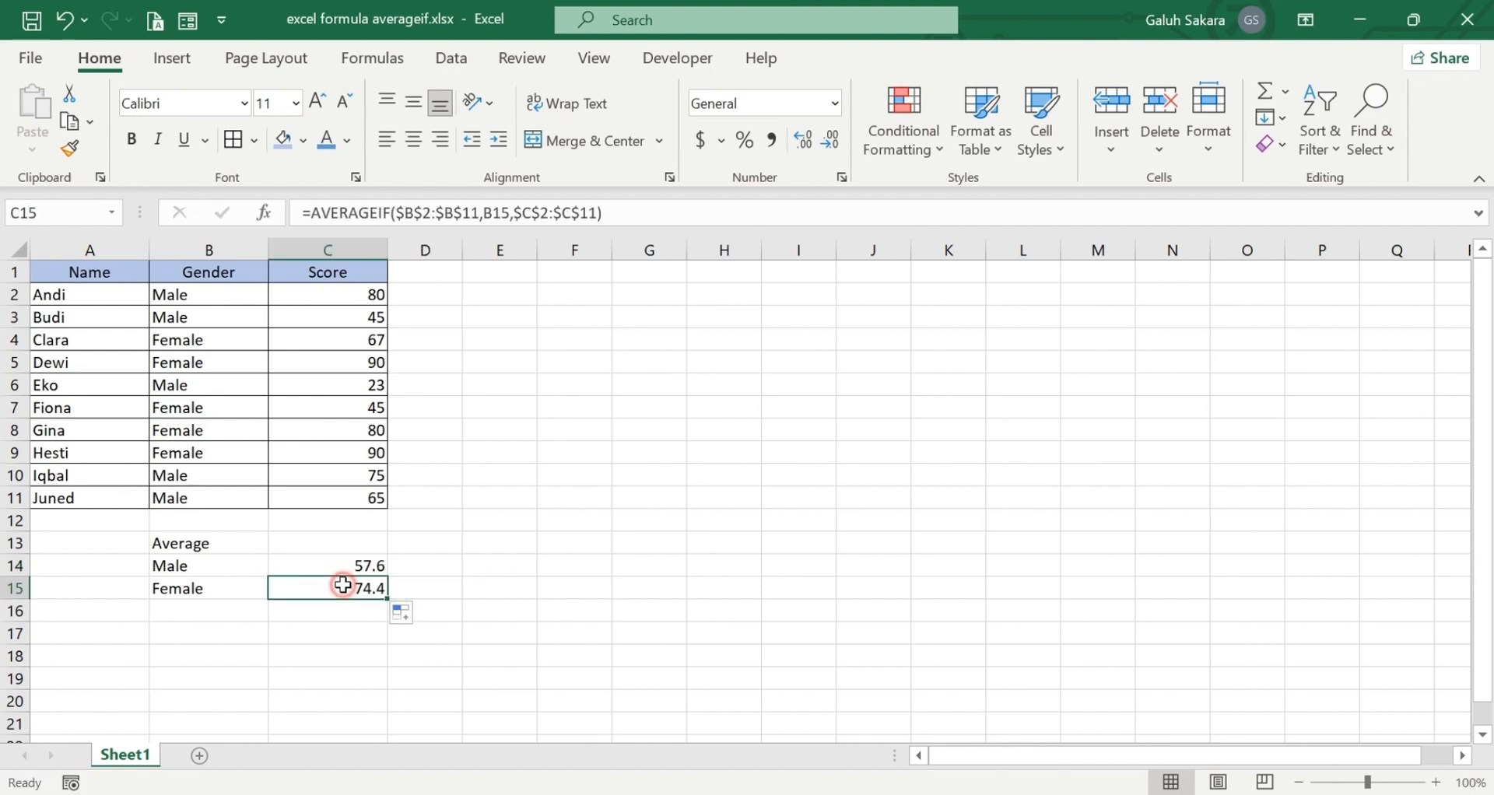
double_click(342, 585)
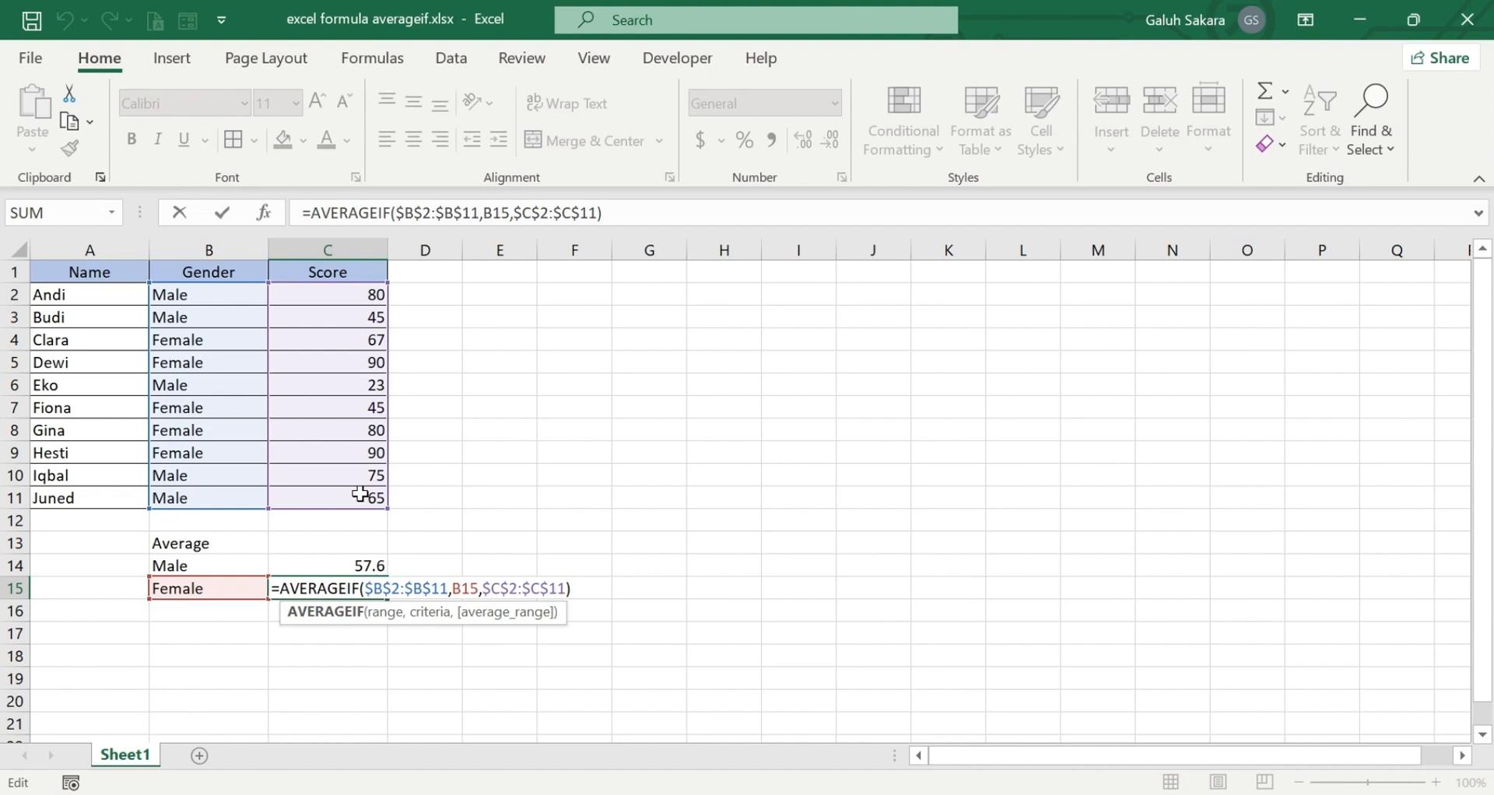
key(Return)
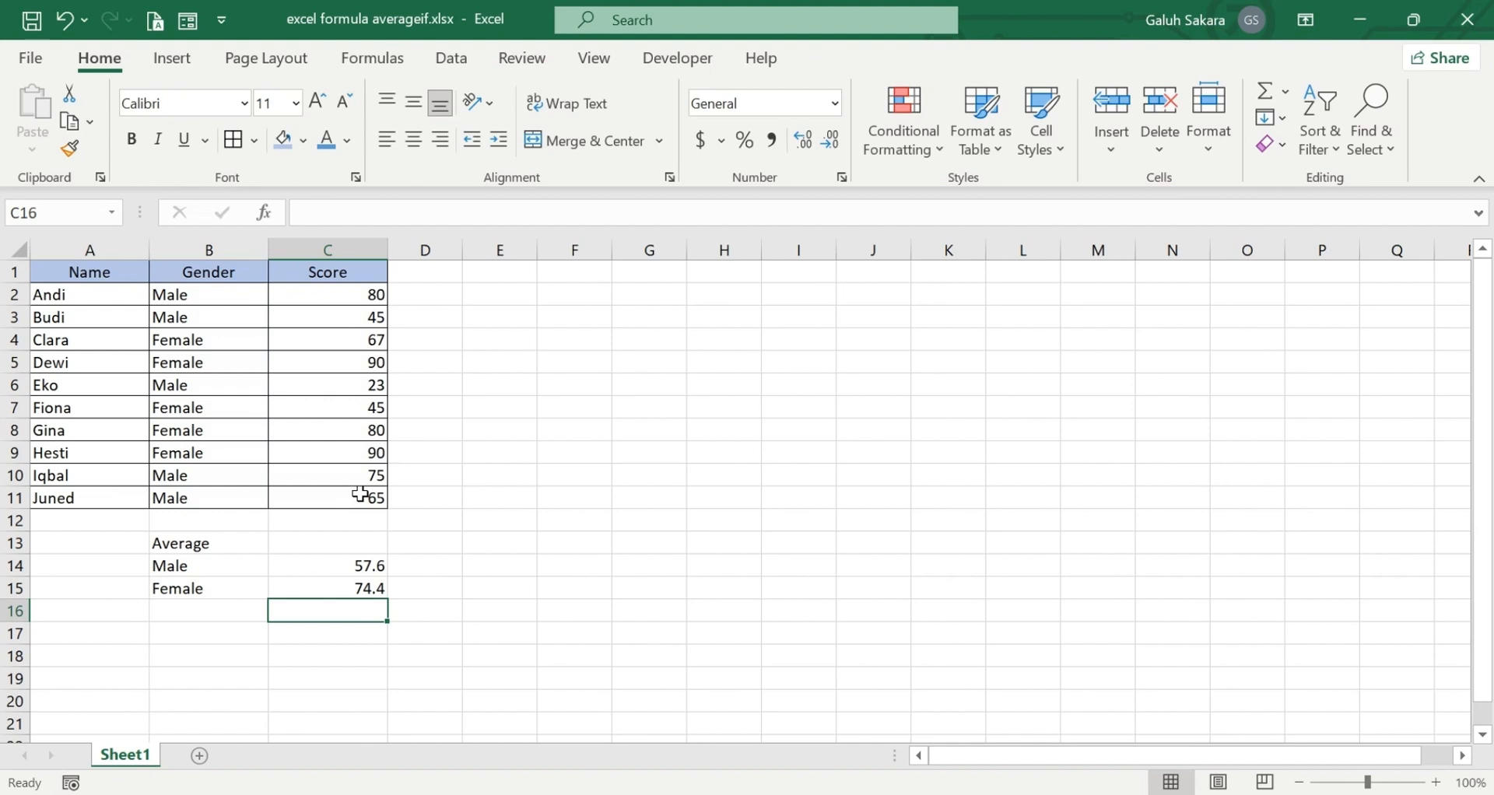
click(236, 555)
click(239, 587)
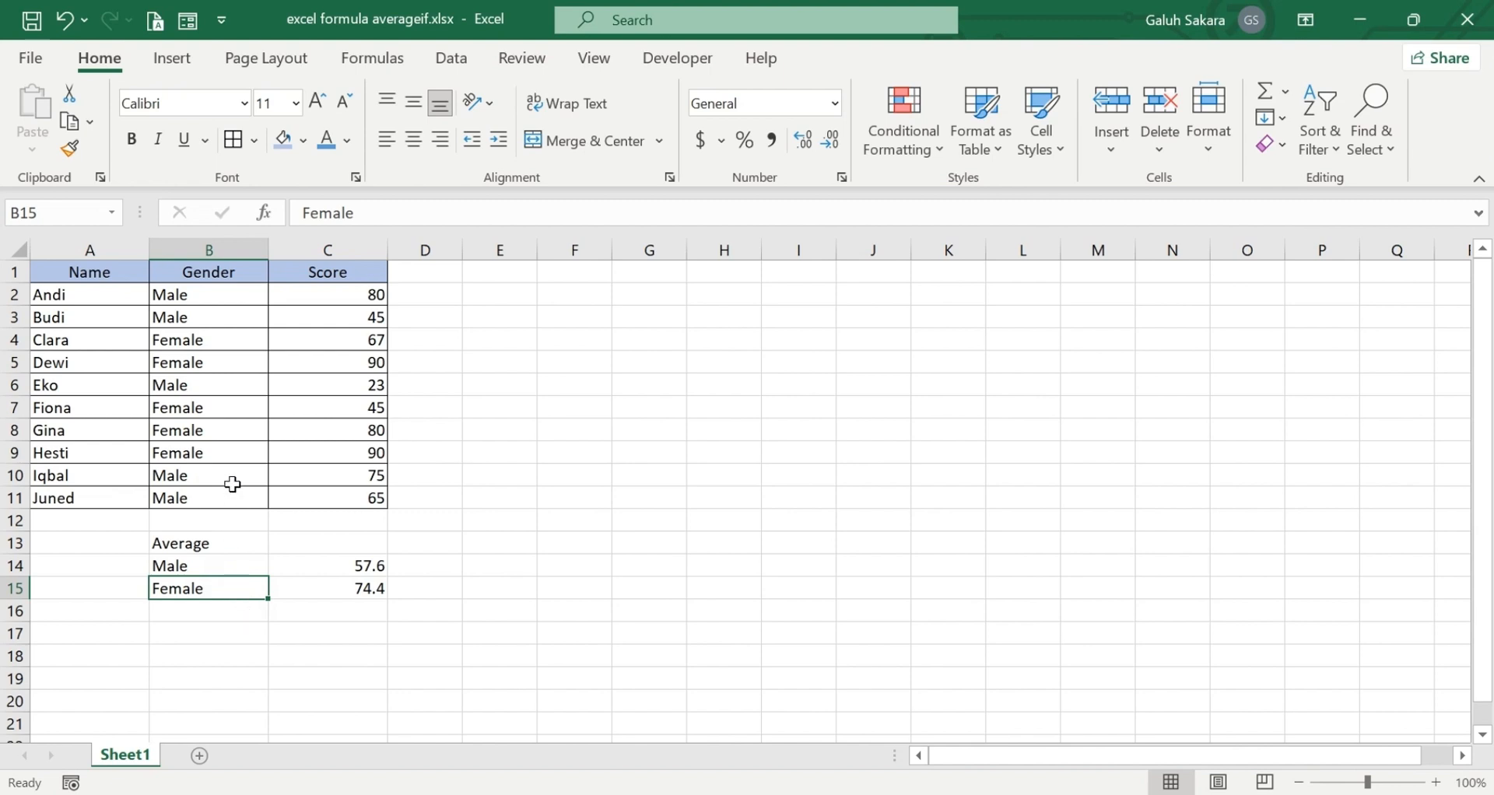
Change the criterion label in B14 to "Male-" to test a mismatch with the Gender column
double_click(191, 564)
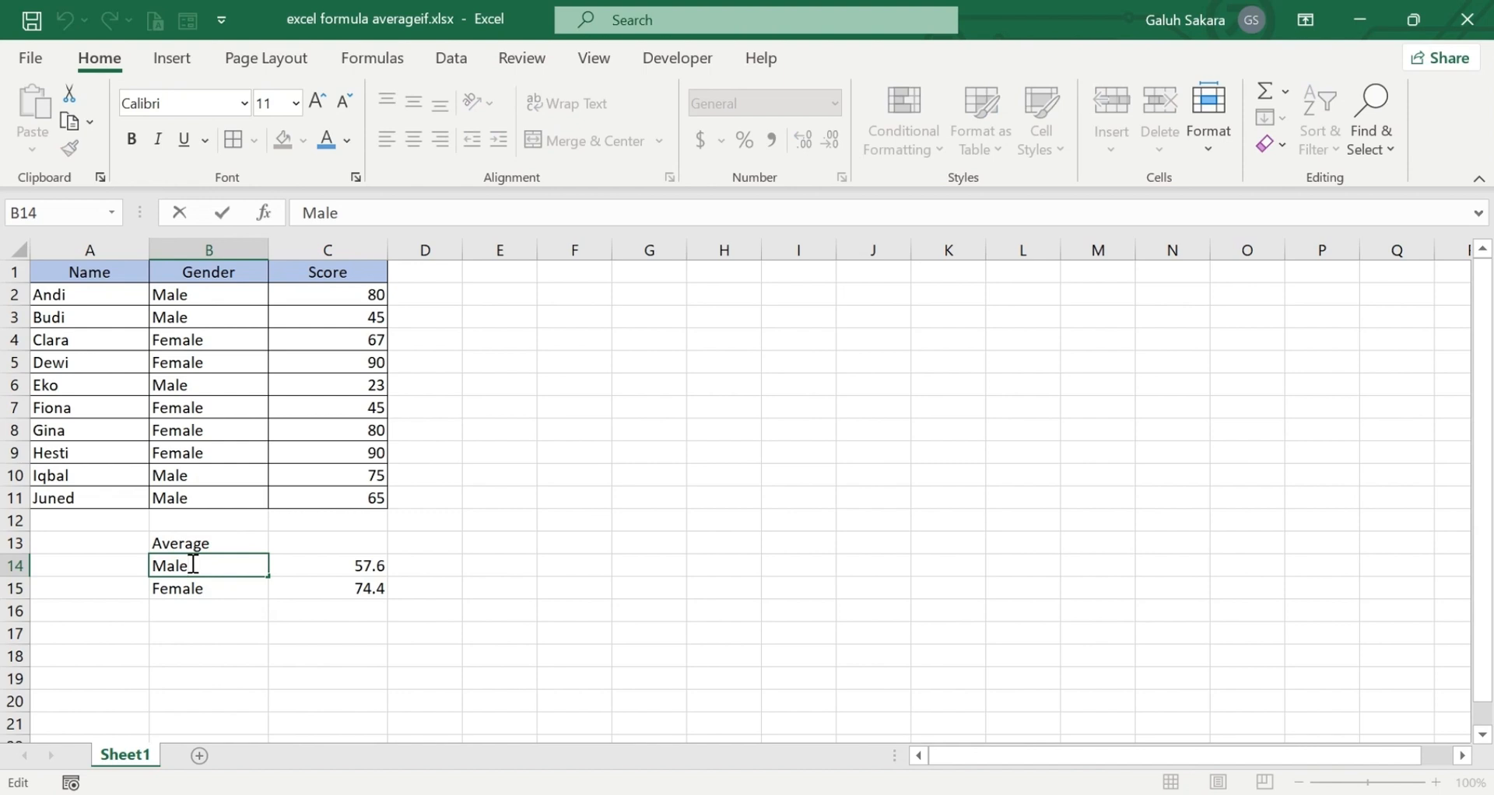
text(-)
key(Return)
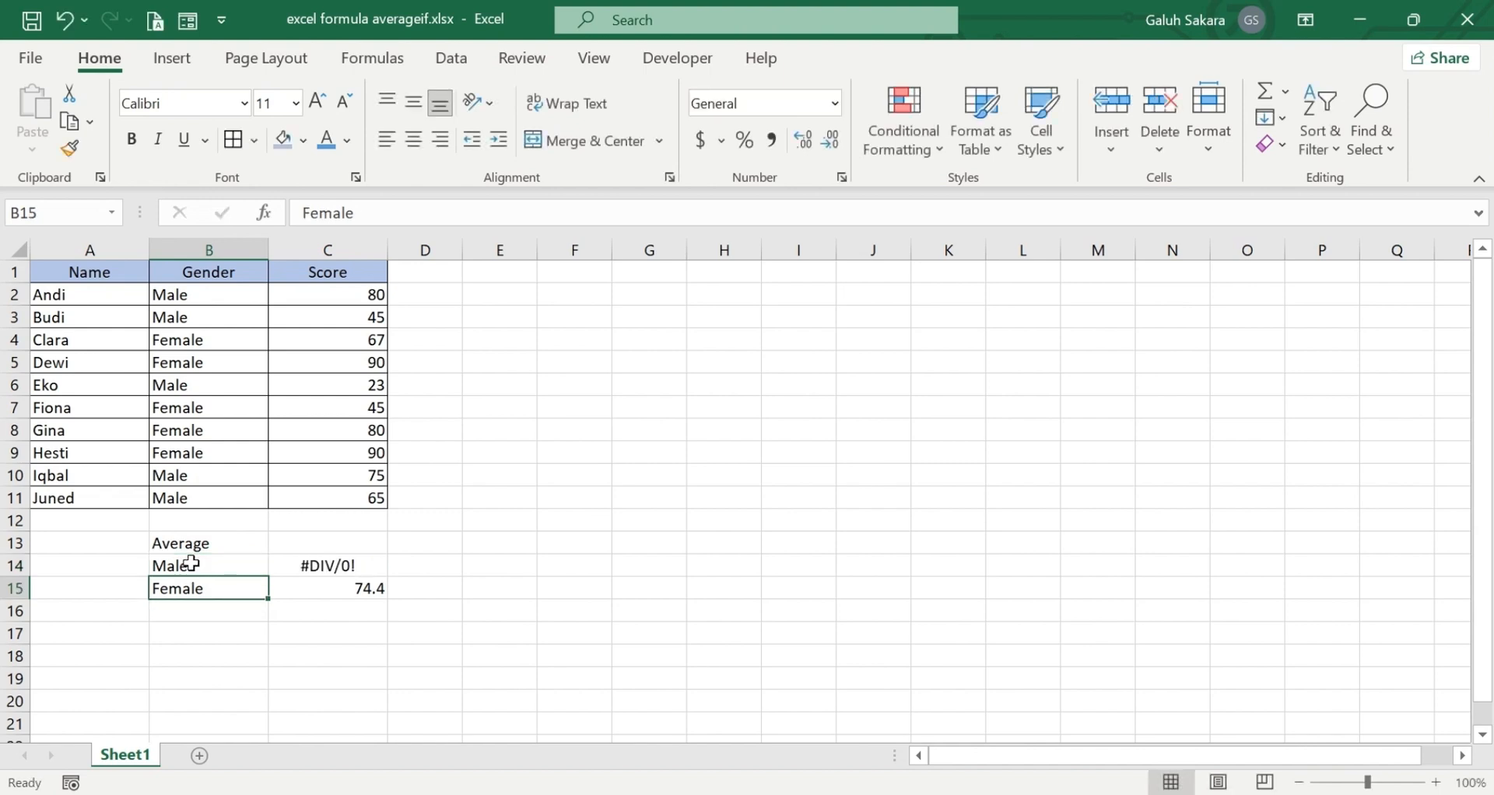
Restore the criterion label in B14 to "Male"
double_click(254, 566)
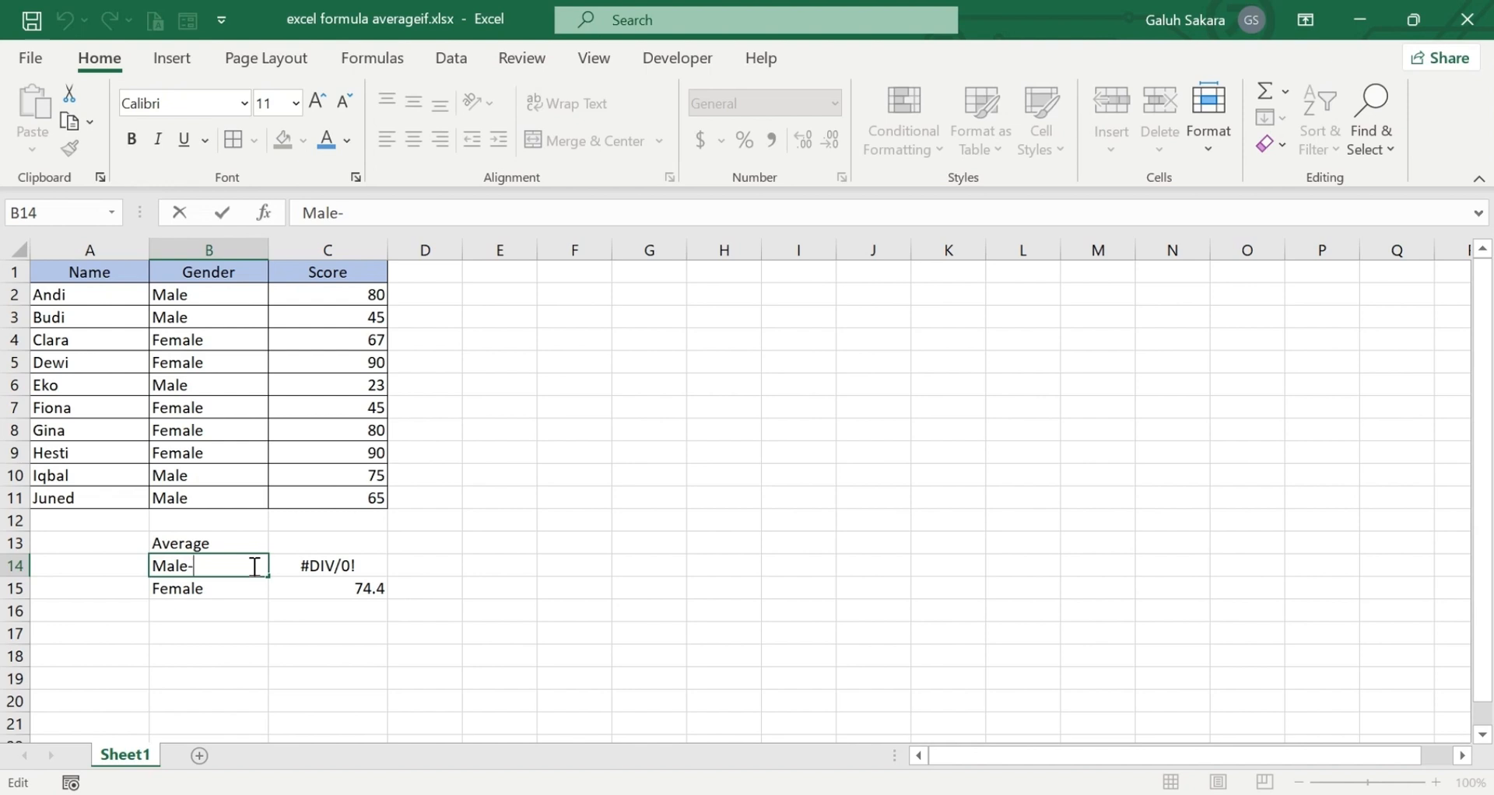
key(BackSpace)
key(Return)
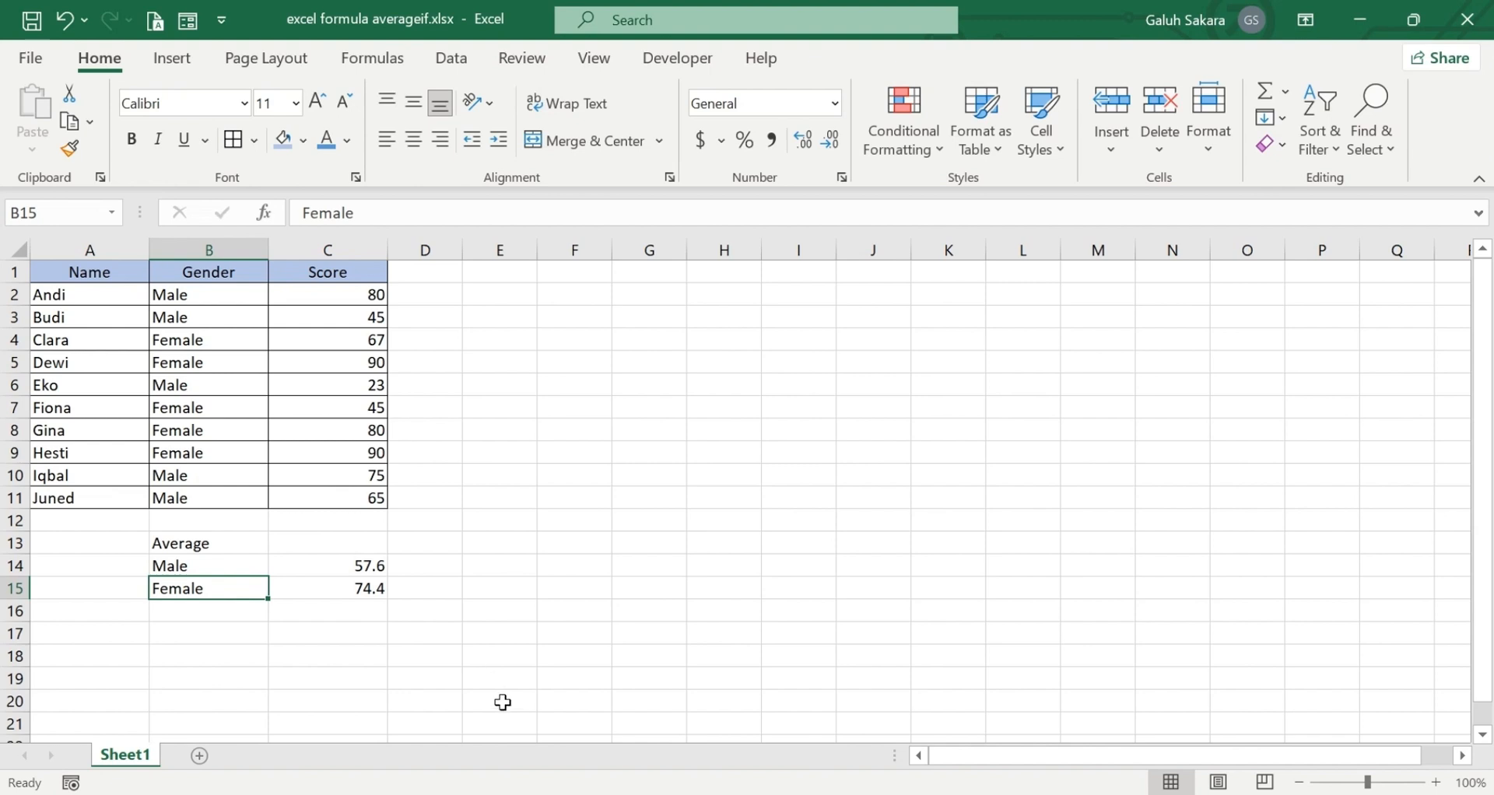
click(496, 794)
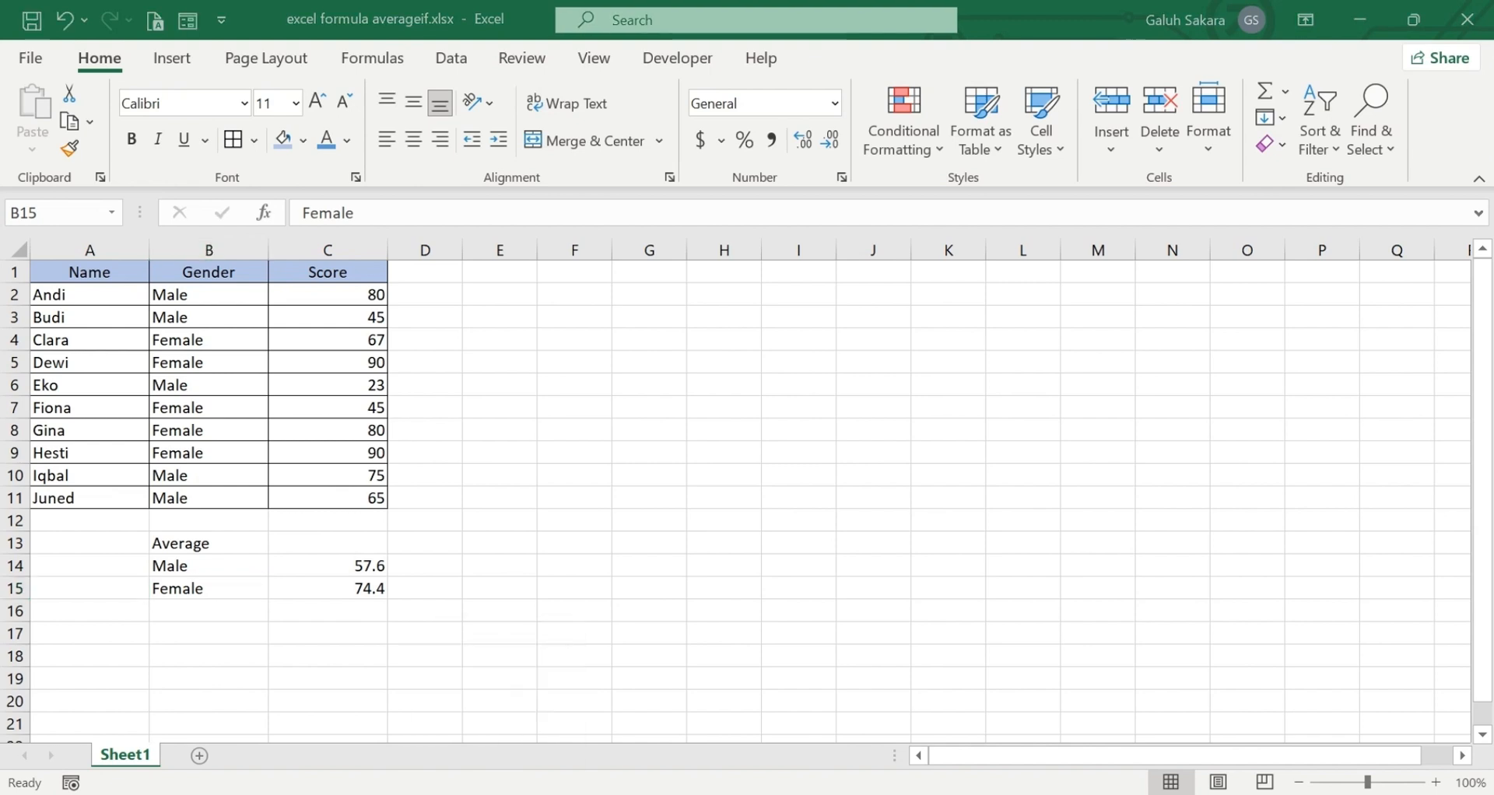
click(666, 79)
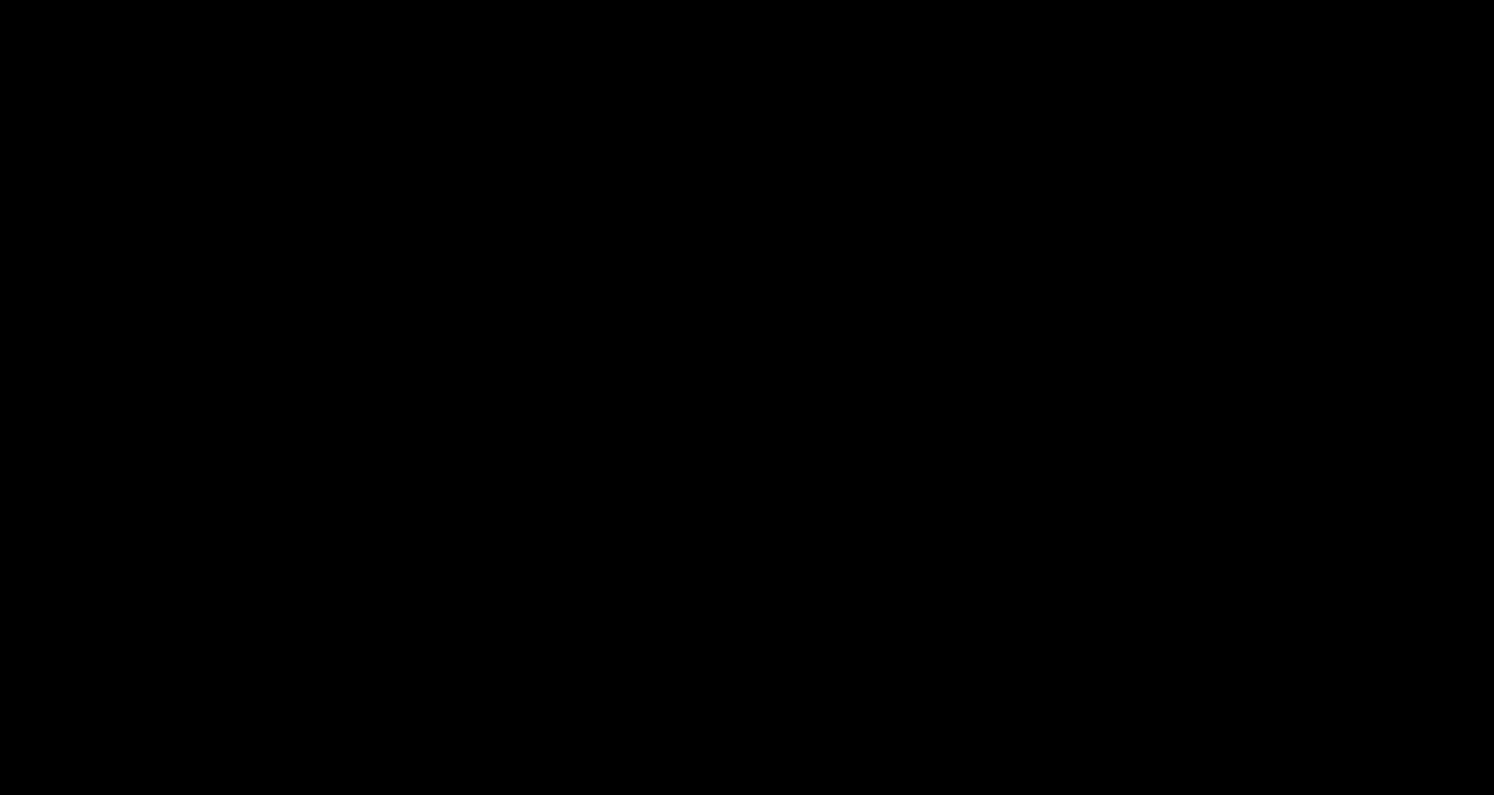